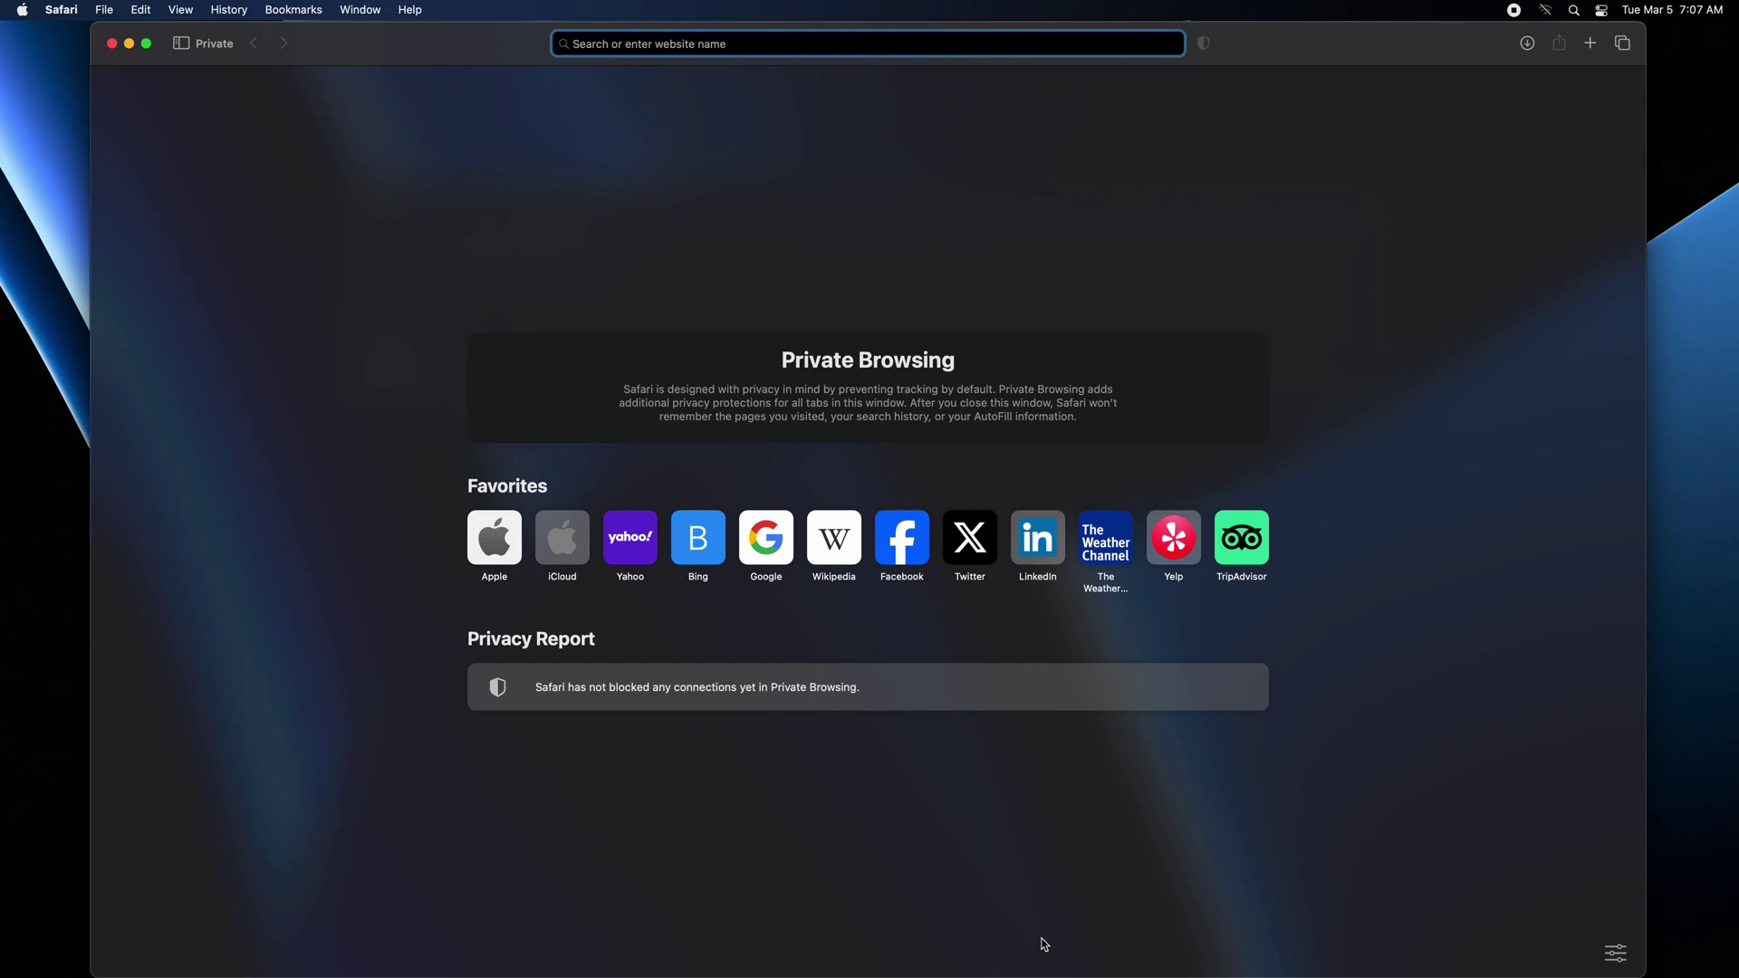
Step: Open Google from the favorites, switch it to English and search for GIMP
{"action": "left_click", "coordinate": [785, 544]}
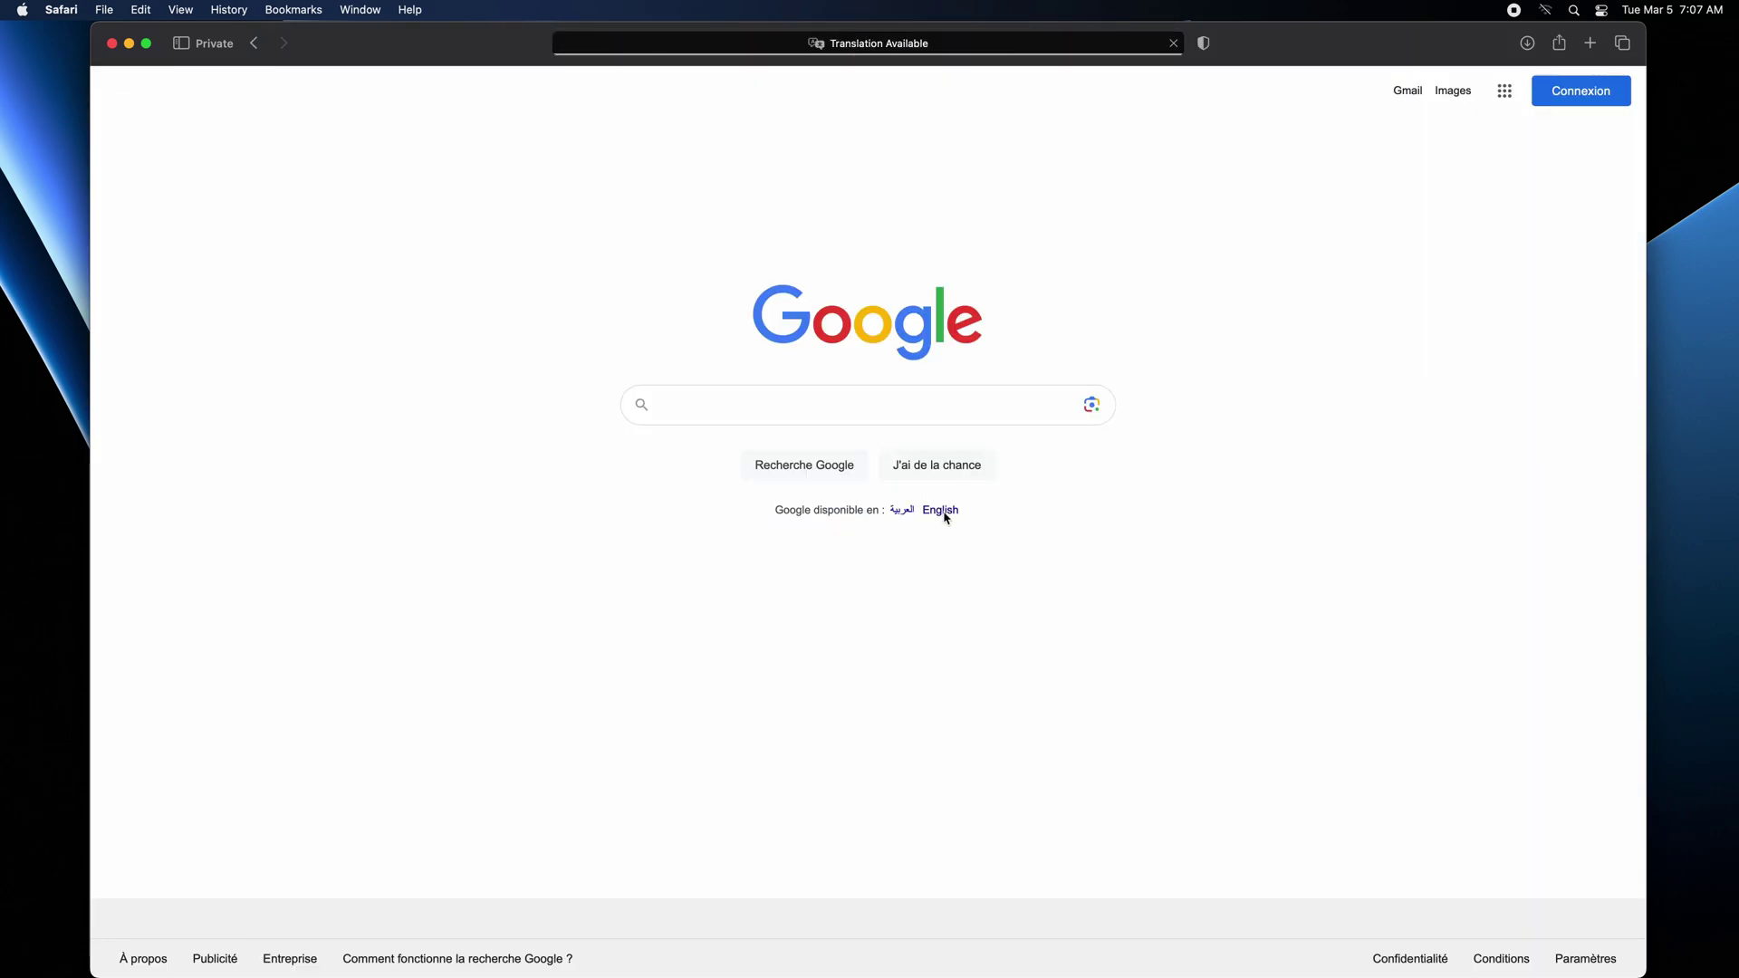
{"action": "left_click", "coordinate": [942, 511]}
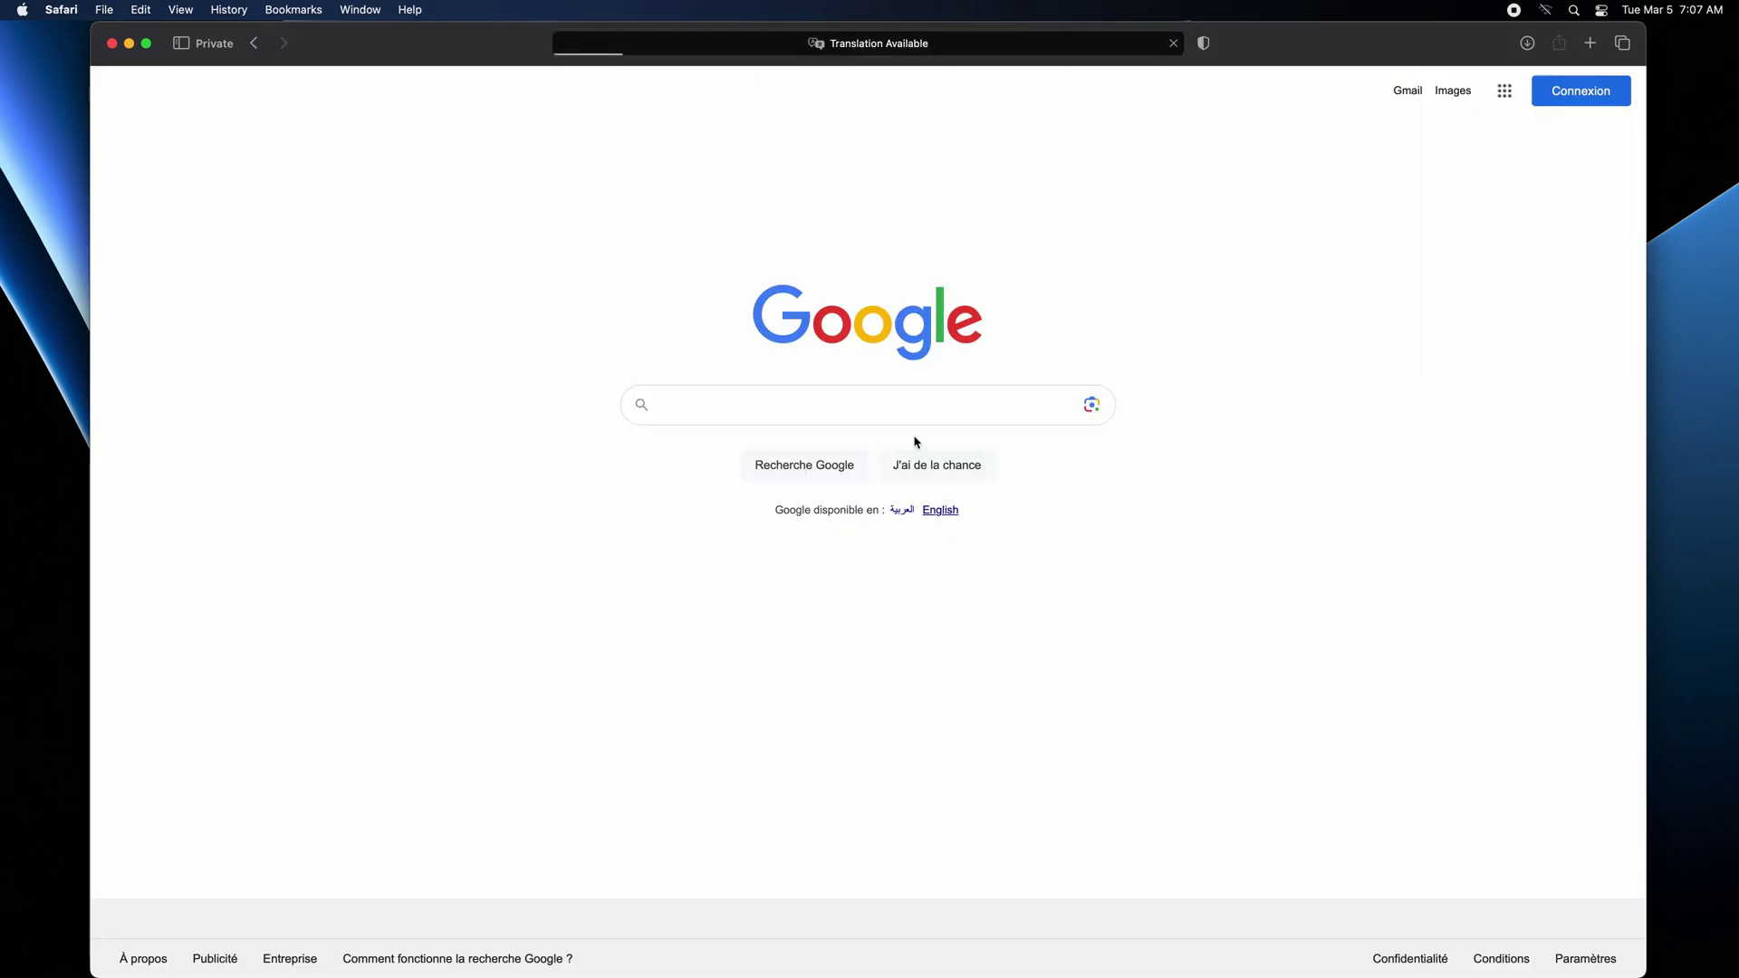
{"action": "type", "text": "GIMP"}
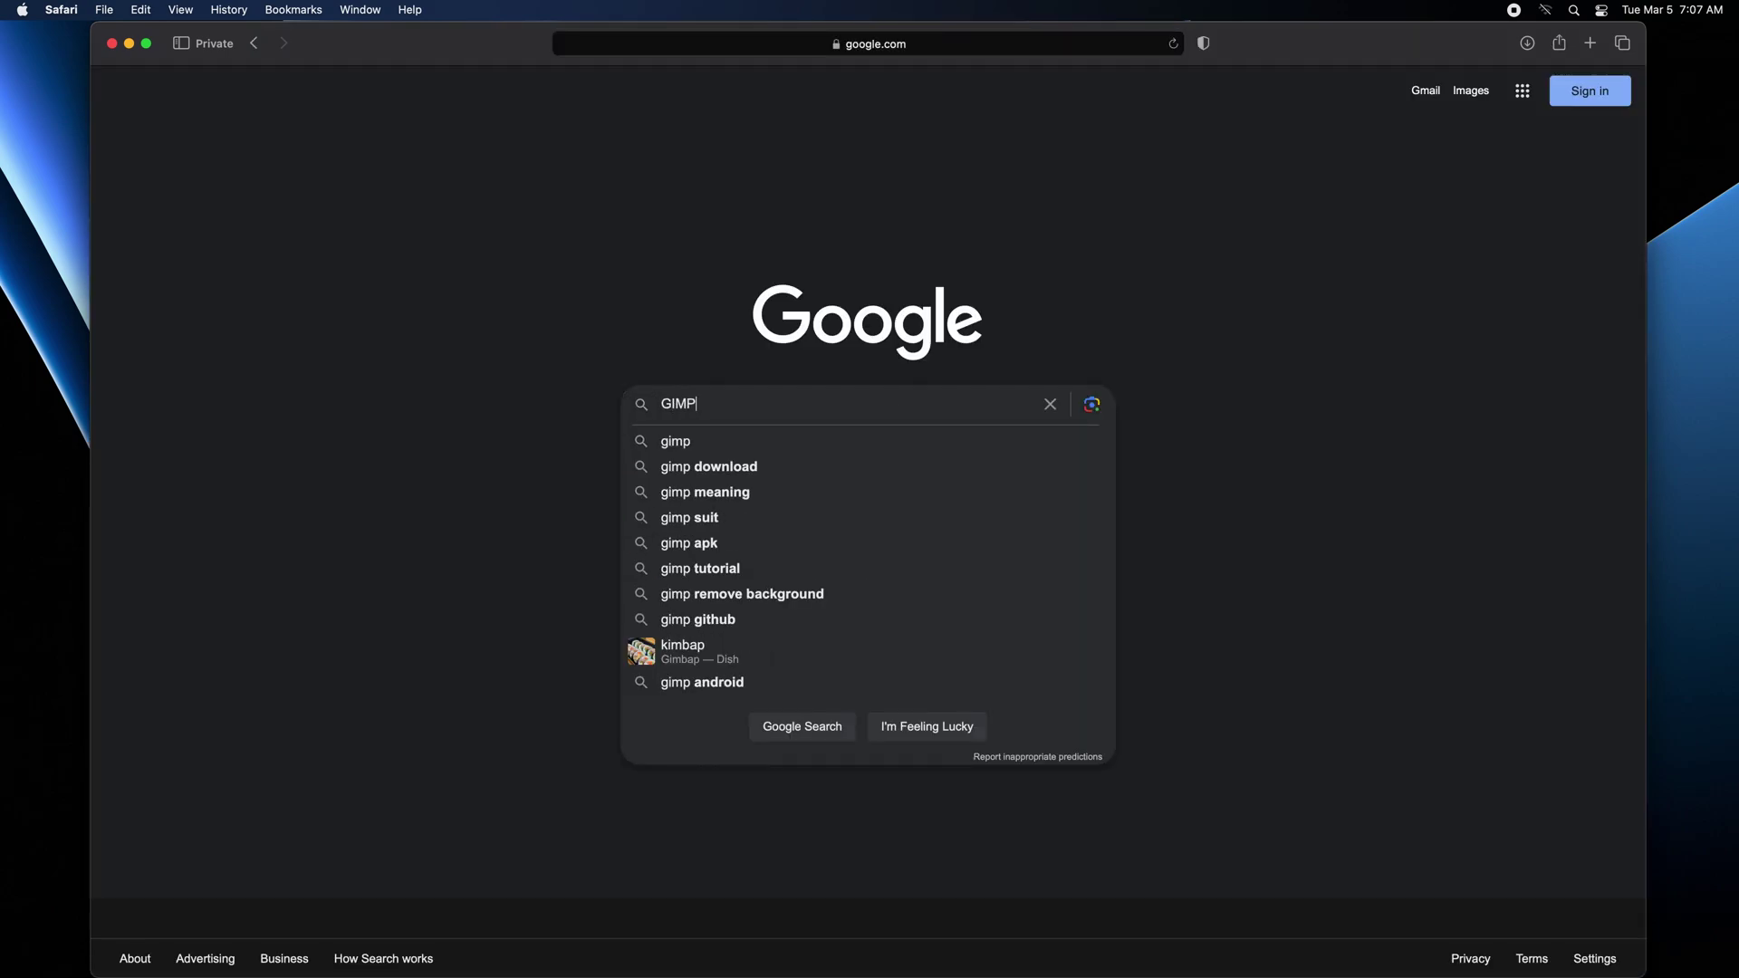
{"action": "key", "text": "Return"}
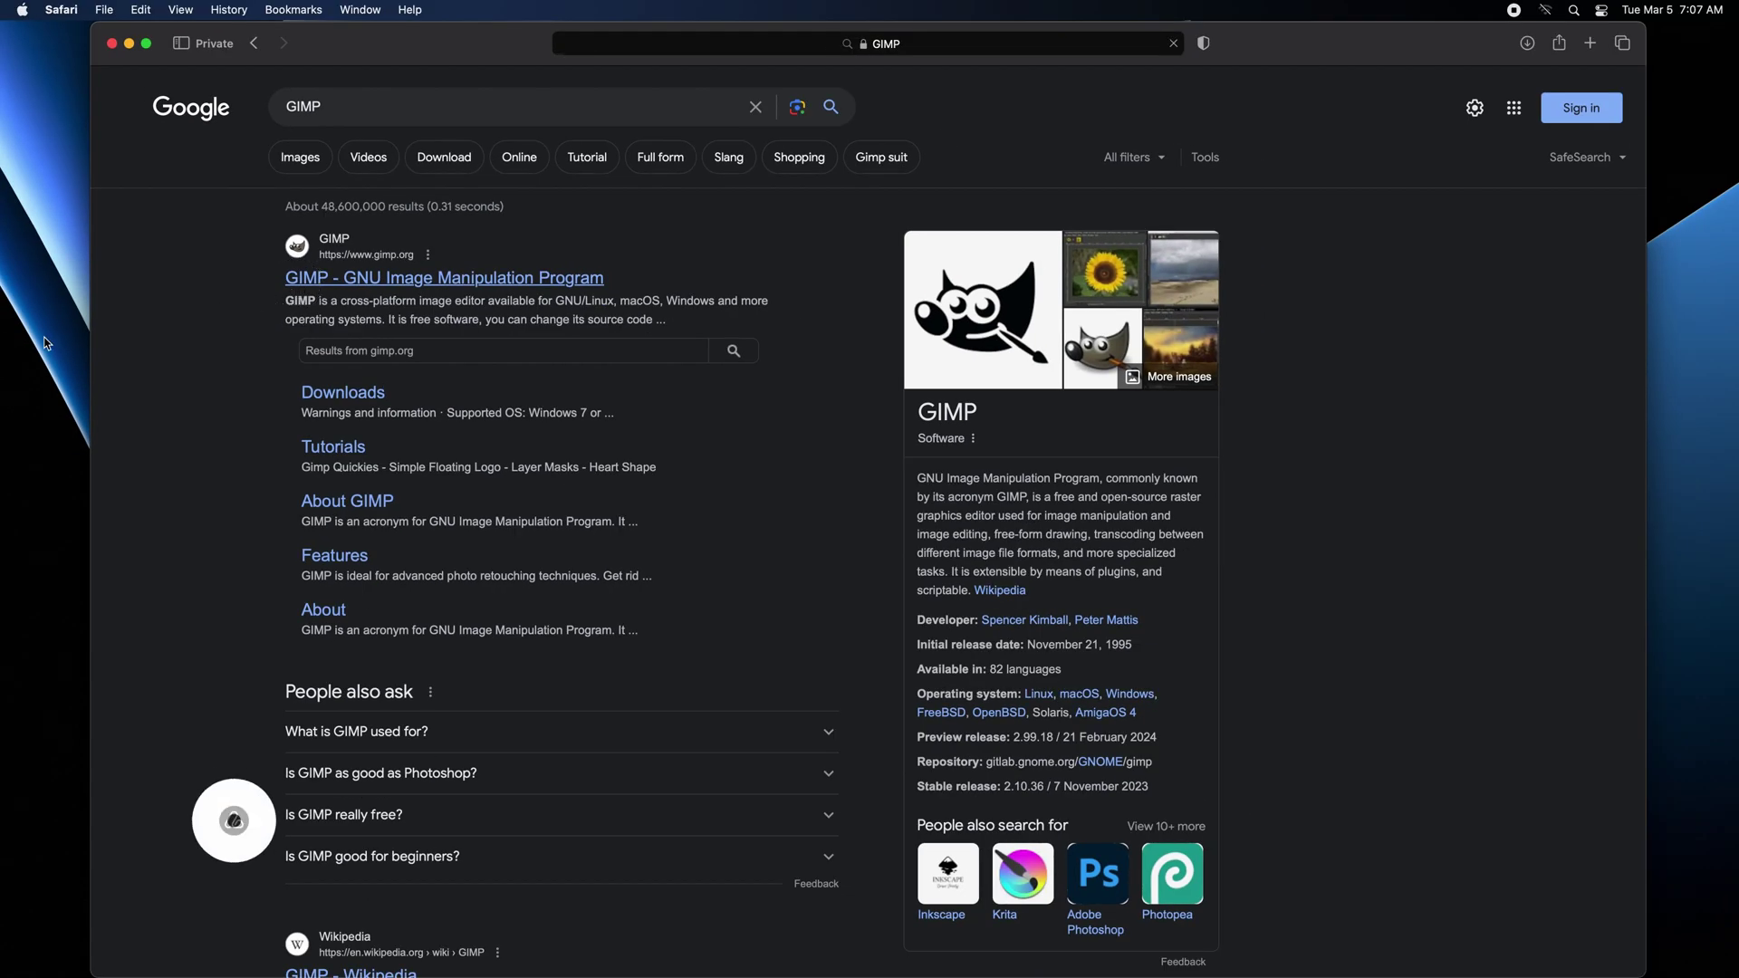
Step: Open the download page for GIMP 2.10.36 on the official GIMP website and close the Dictation prompt
{"action": "left_click", "coordinate": [308, 286]}
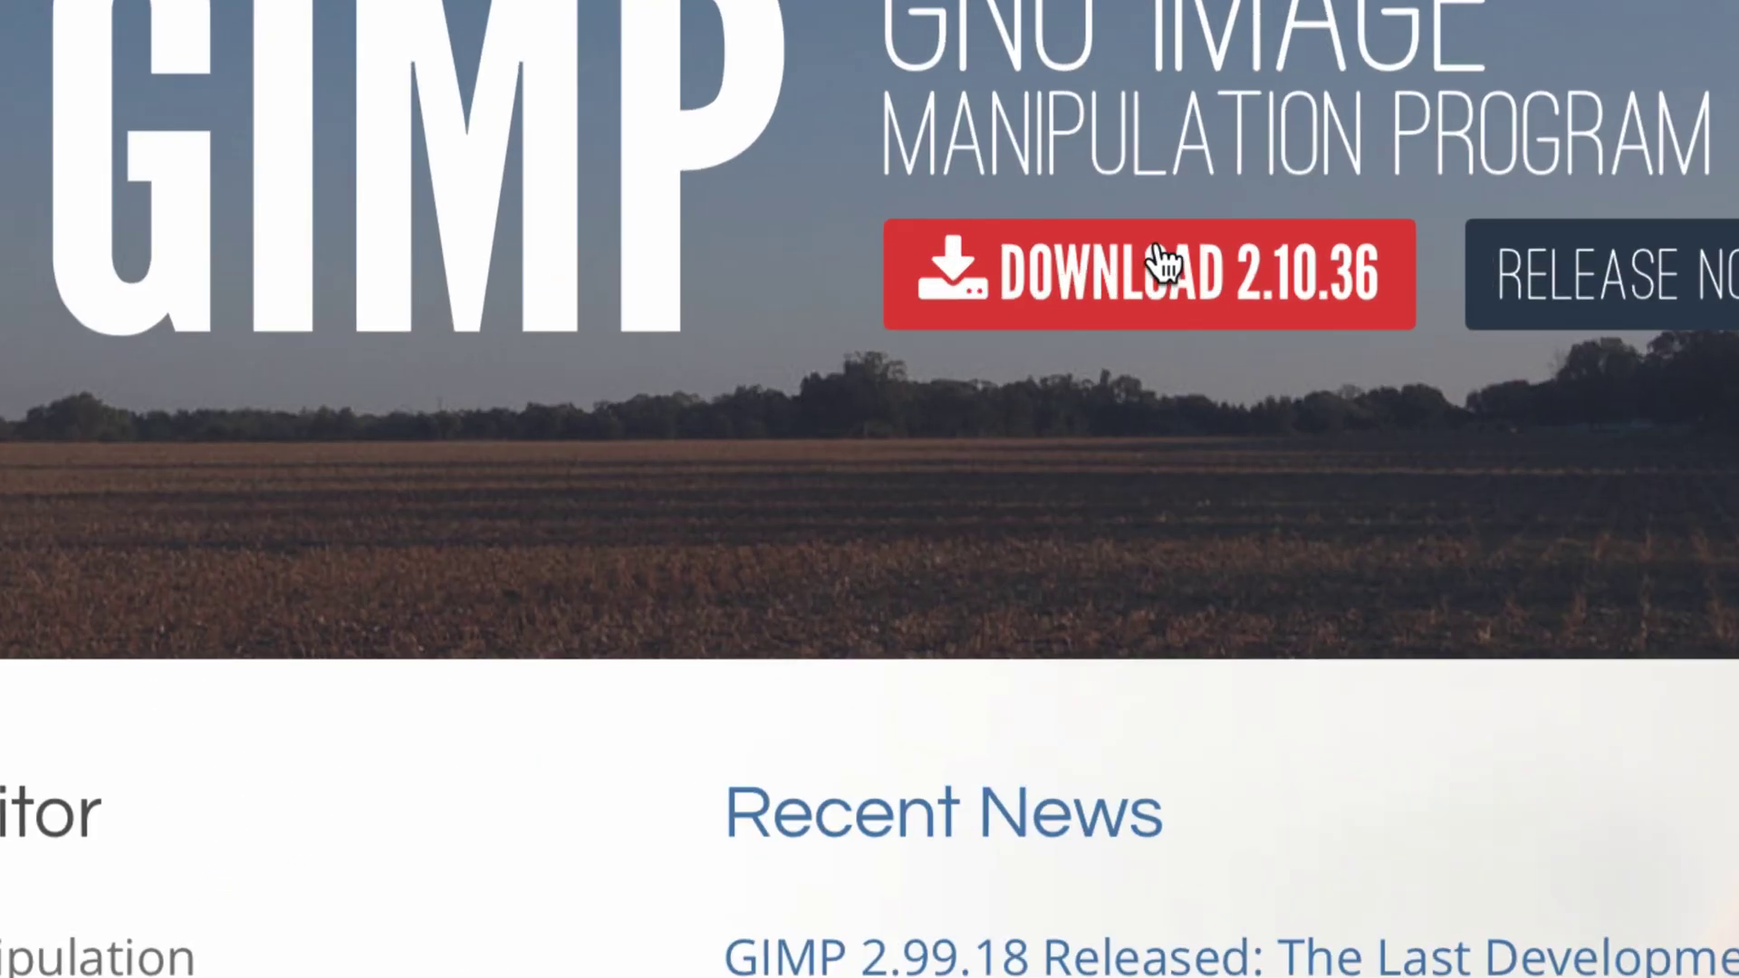
{"action": "left_click", "coordinate": [1140, 285]}
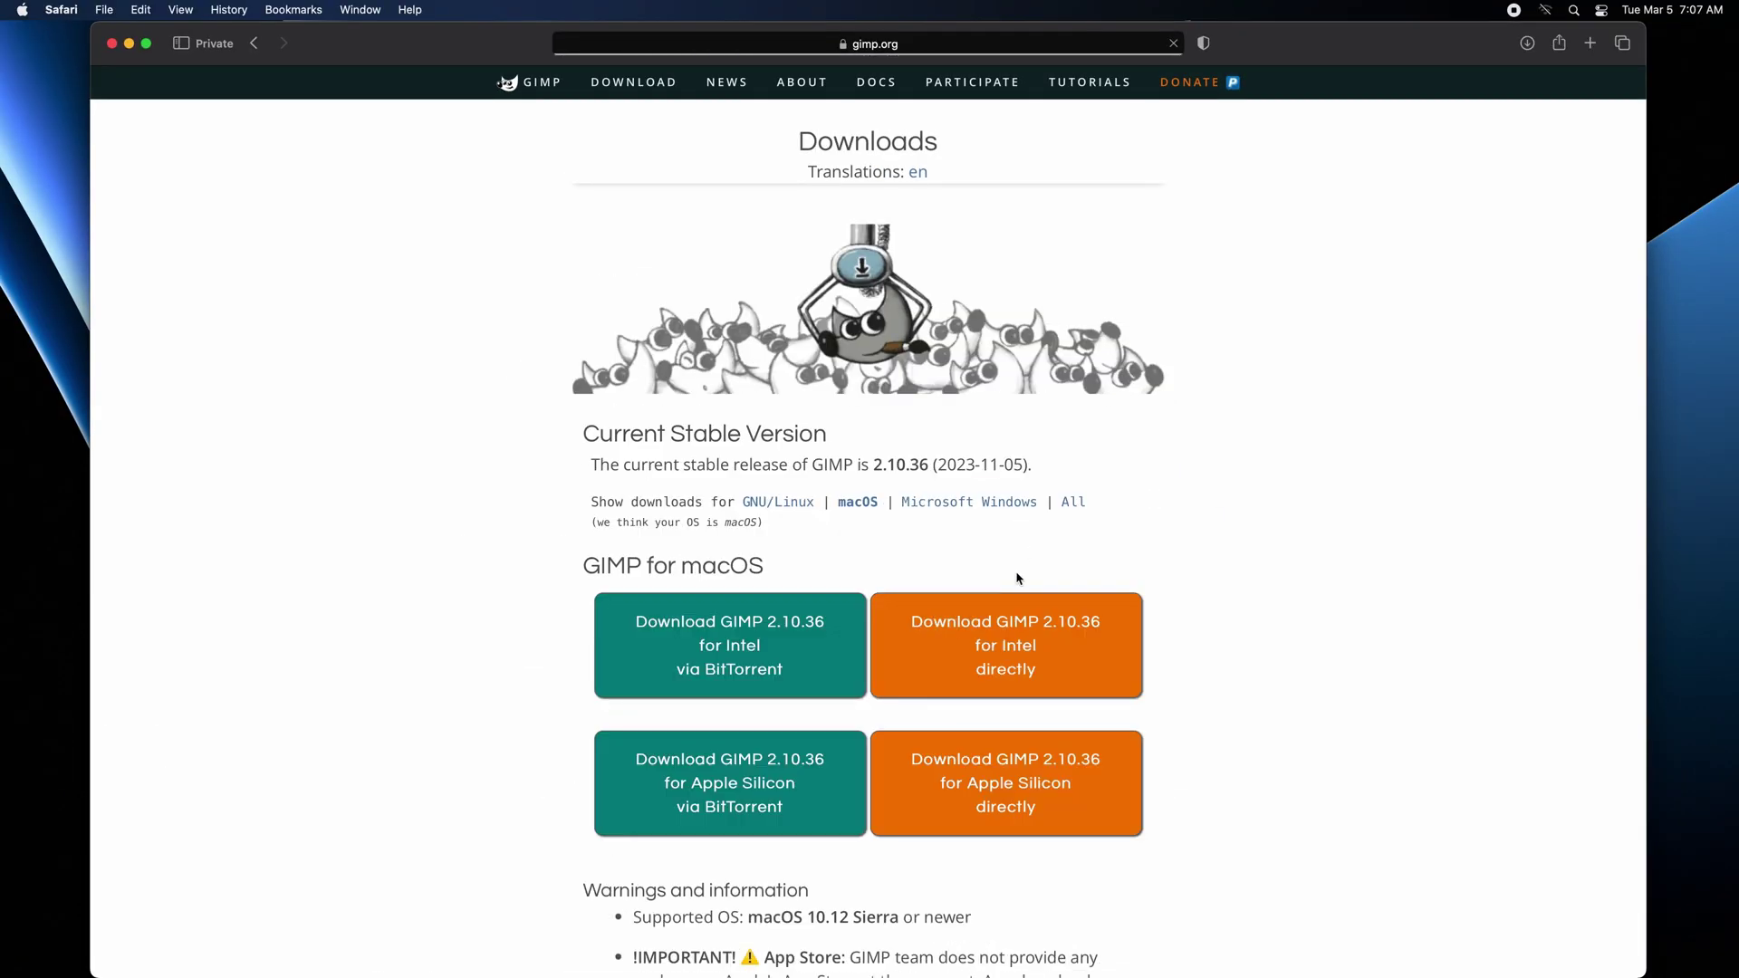
{"action": "scroll", "coordinate": [689, 725], "scroll_direction": "down", "scroll_amount": 2}
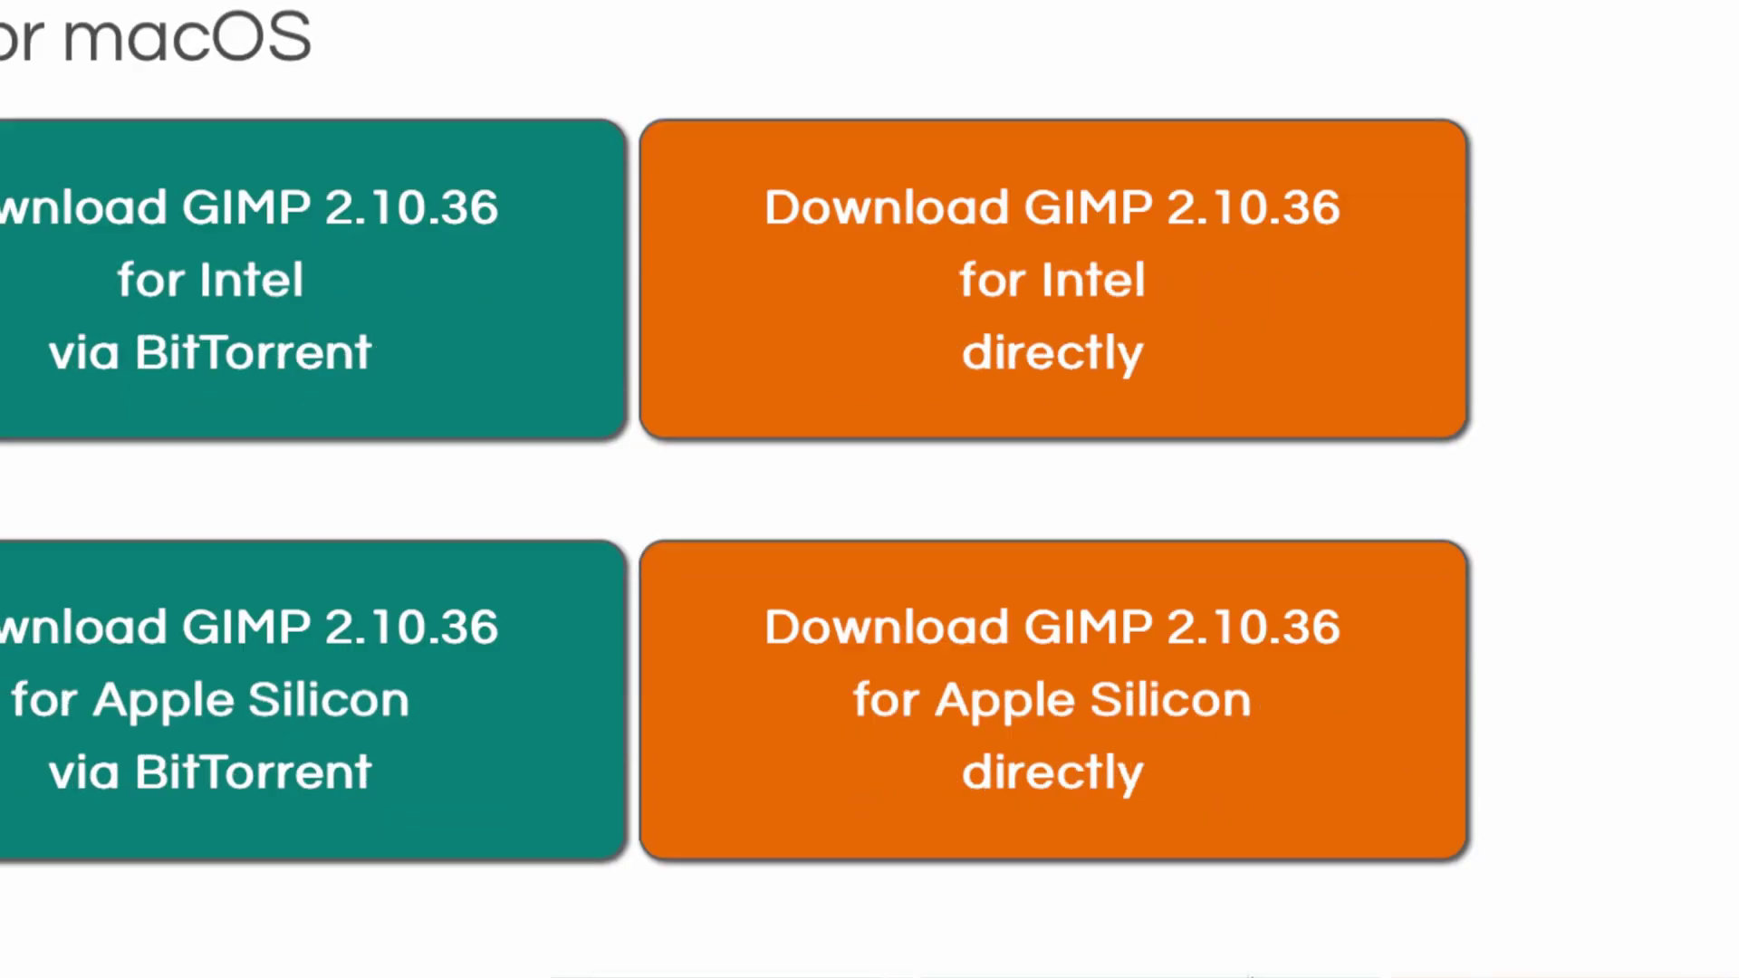
{"action": "scroll", "coordinate": [942, 901], "scroll_direction": "down", "scroll_amount": 2}
{"action": "scroll", "coordinate": [652, 956], "scroll_direction": "down", "scroll_amount": 1}
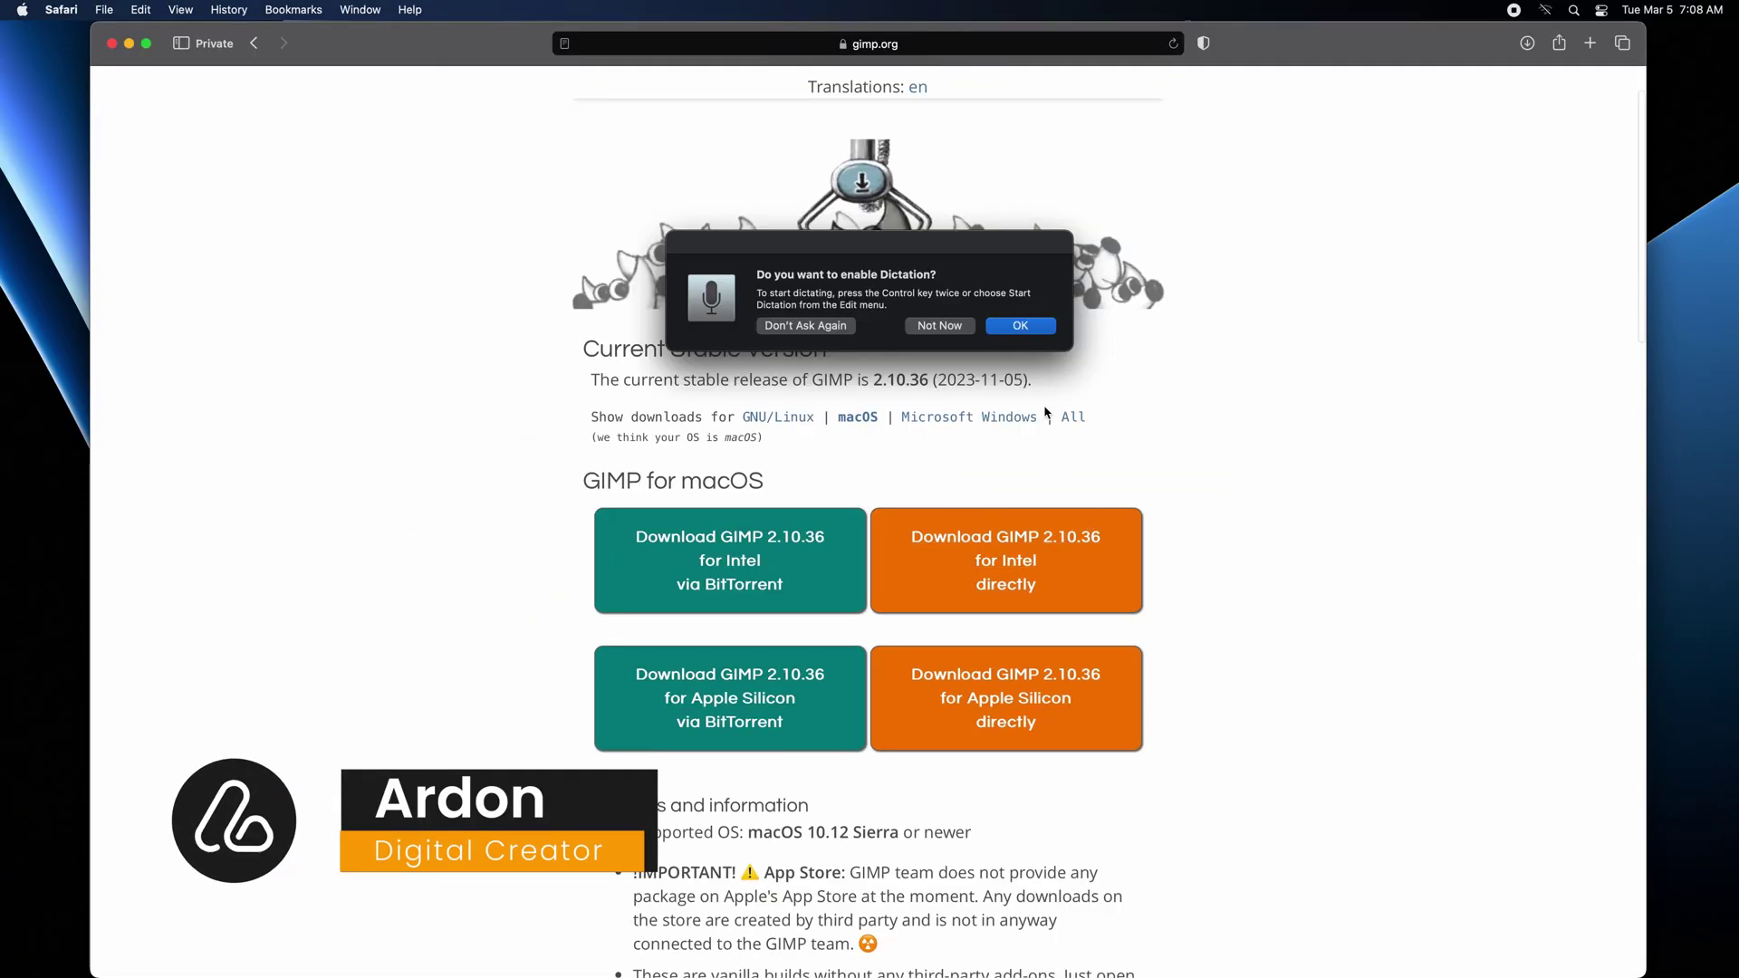
{"action": "left_click", "coordinate": [997, 333]}
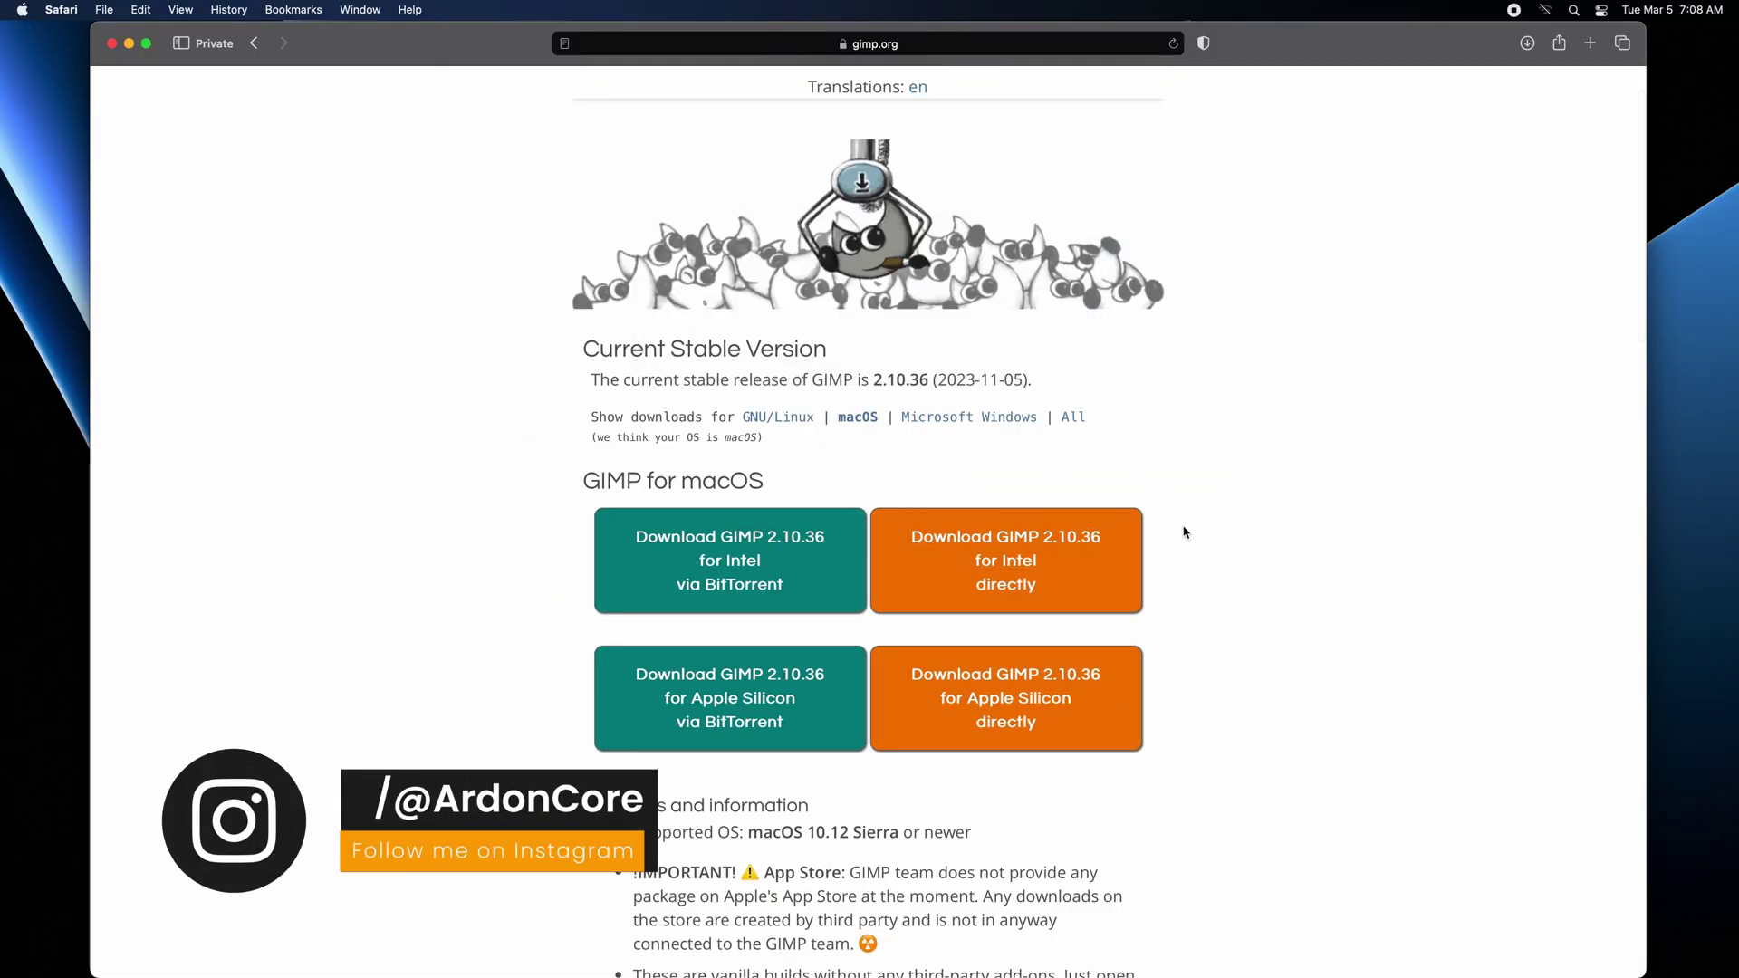
Step: Examine the GNU/Linux download option for GIMP and its flatpak install and run commands
{"action": "left_click", "coordinate": [788, 418]}
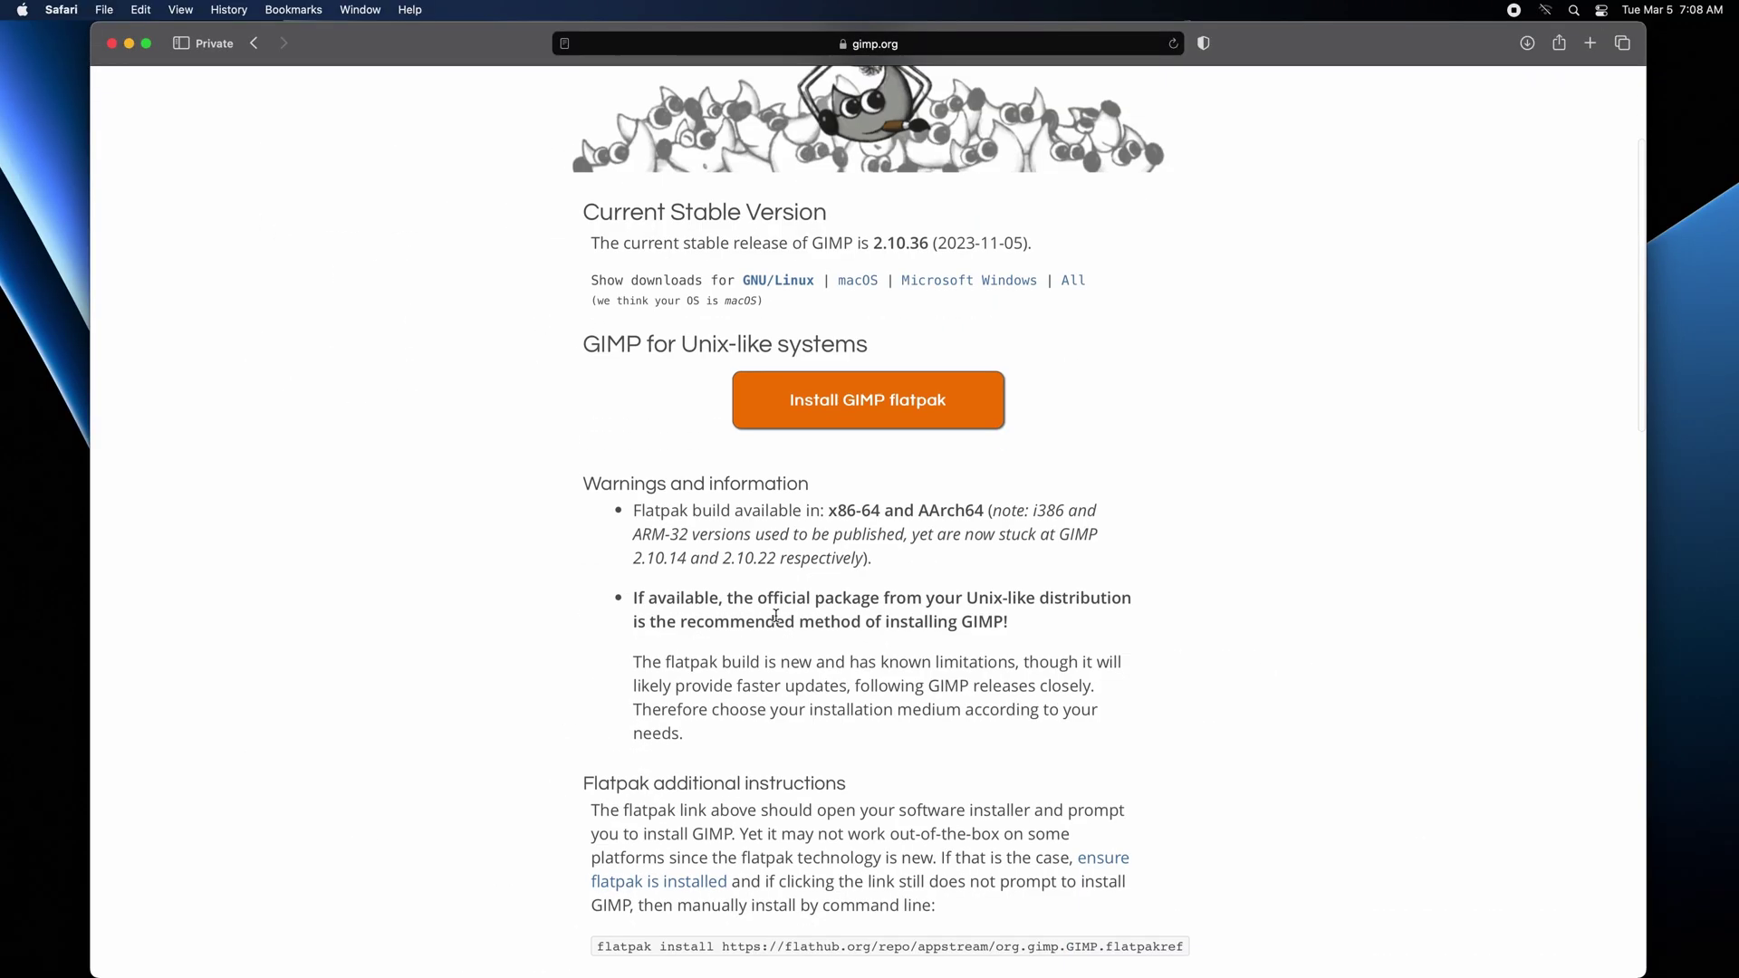
{"action": "scroll", "coordinate": [777, 617], "scroll_direction": "down", "scroll_amount": 5}
{"action": "triple_click", "coordinate": [613, 580]}
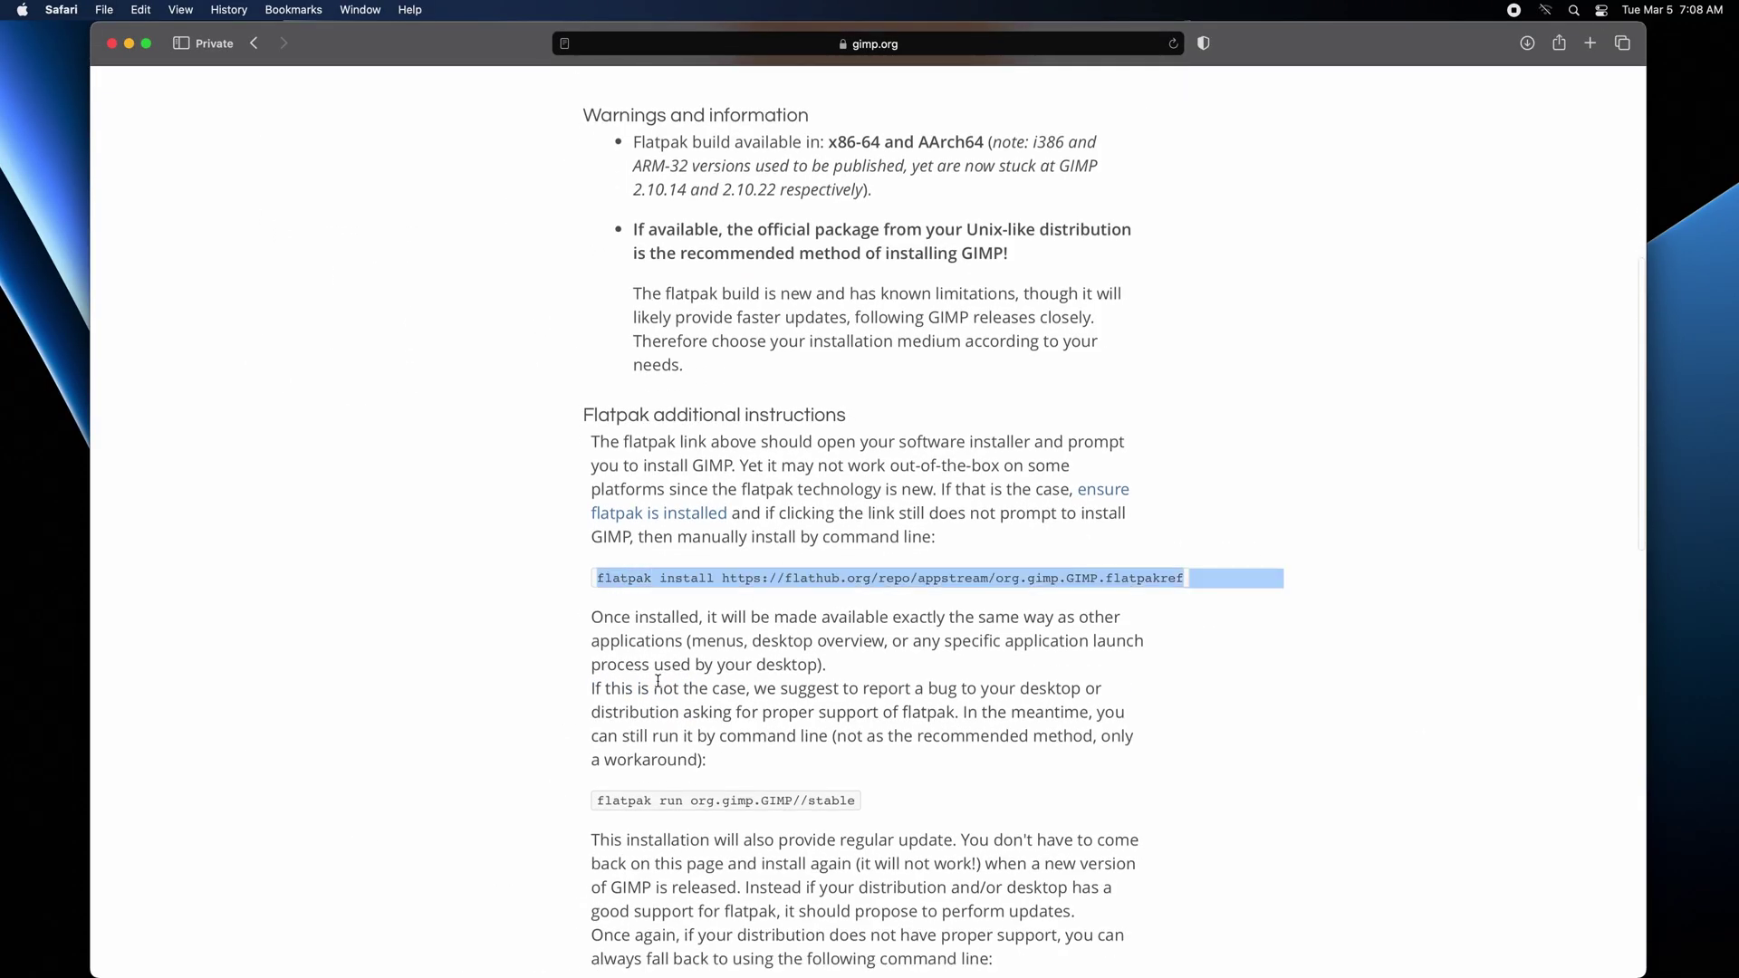
{"action": "left_click_drag", "start_coordinate": [619, 804], "coordinate": [842, 793]}
{"action": "scroll", "coordinate": [841, 791], "scroll_direction": "down", "scroll_amount": 4}
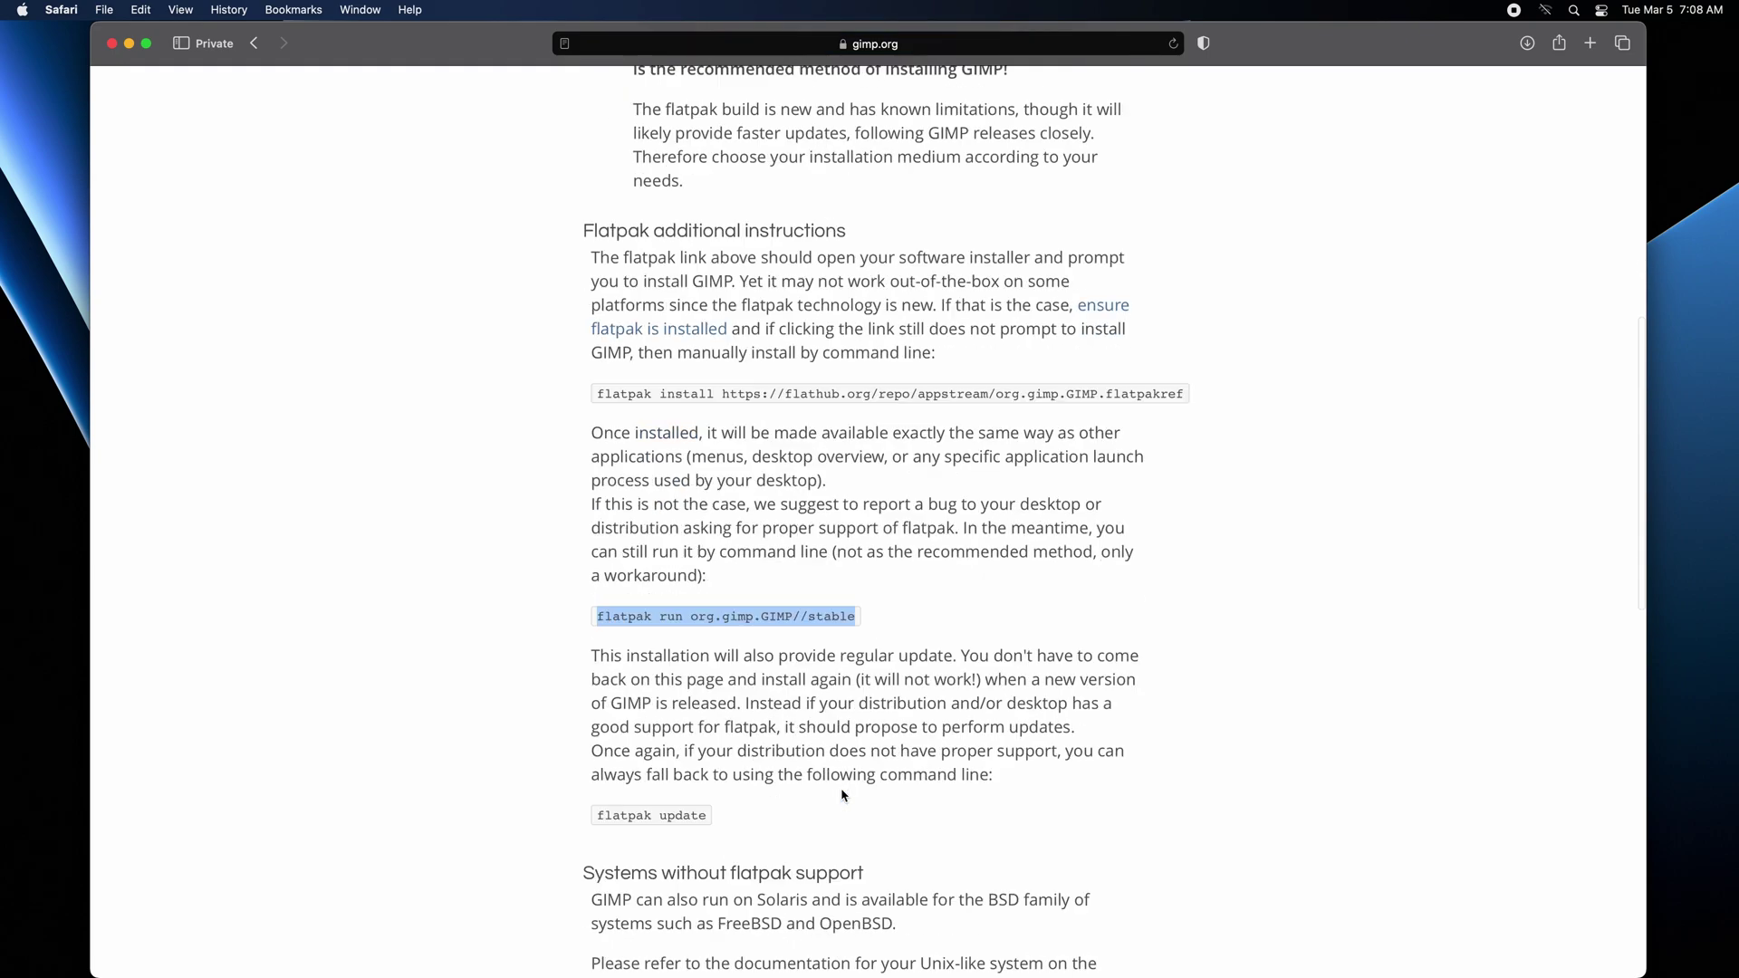
{"action": "scroll", "coordinate": [841, 791], "scroll_direction": "up", "scroll_amount": 10}
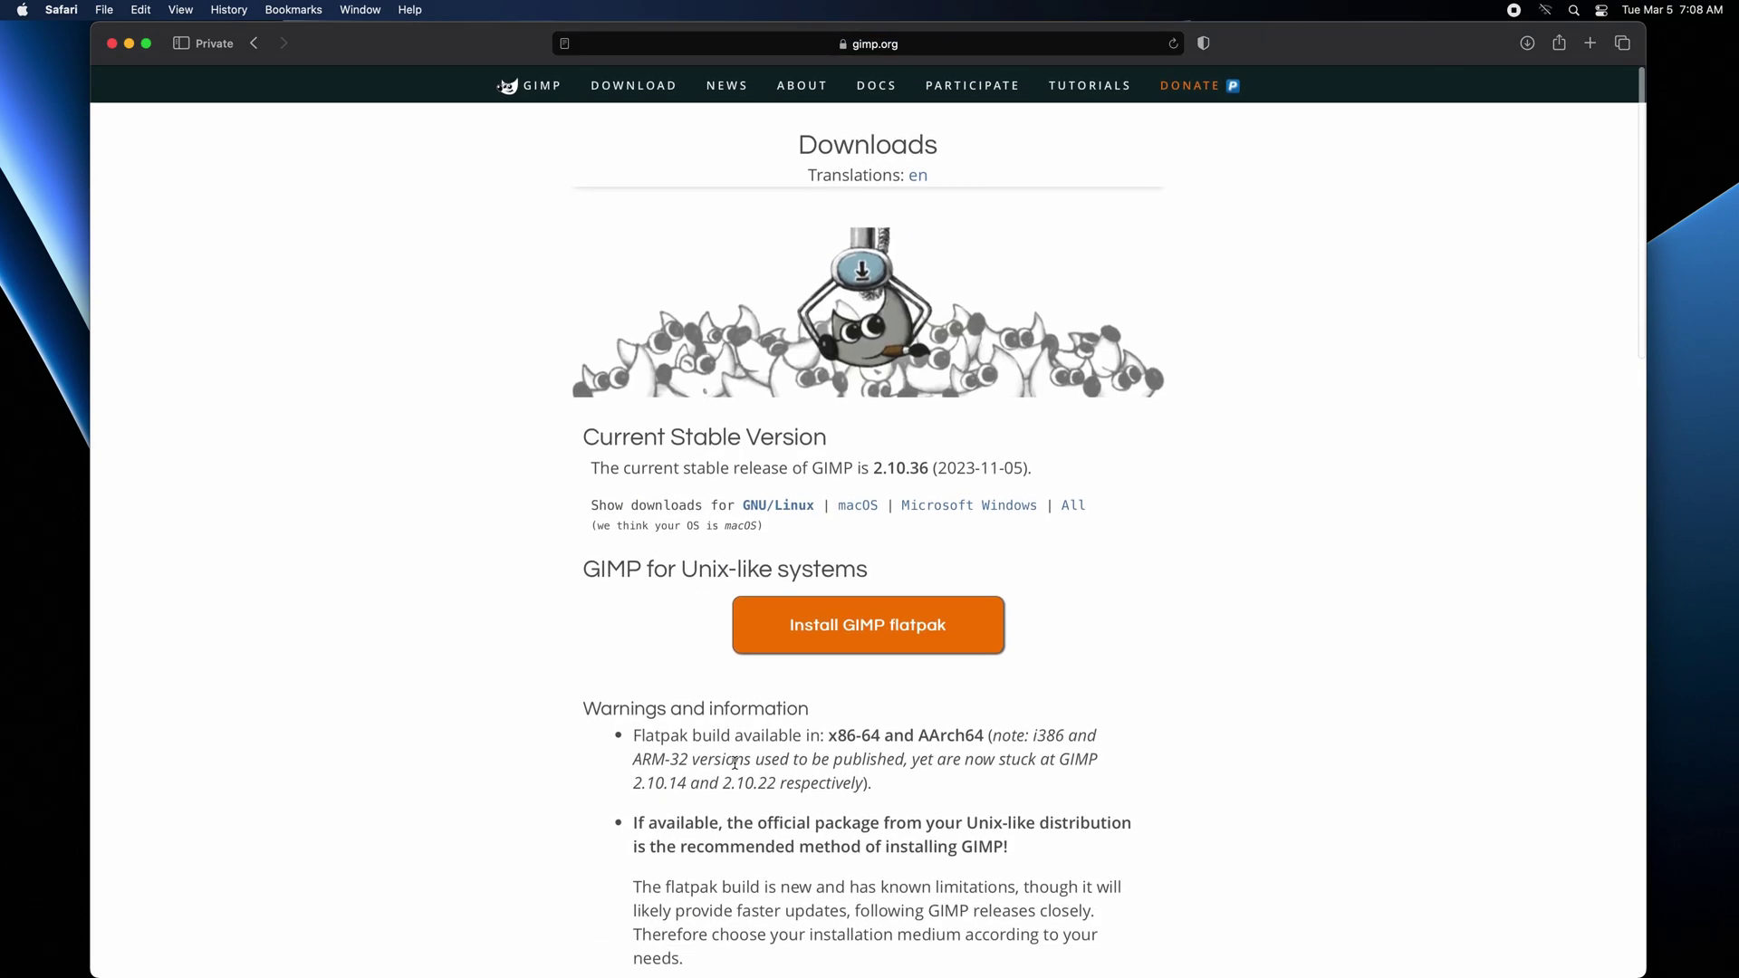
Step: Examine the Microsoft Windows download options for GIMP, including BitTorrent and the Microsoft Store
{"action": "left_click", "coordinate": [939, 514]}
{"action": "left_click_drag", "start_coordinate": [1187, 736], "coordinate": [899, 682]}
{"action": "left_click_drag", "start_coordinate": [576, 686], "coordinate": [824, 717]}
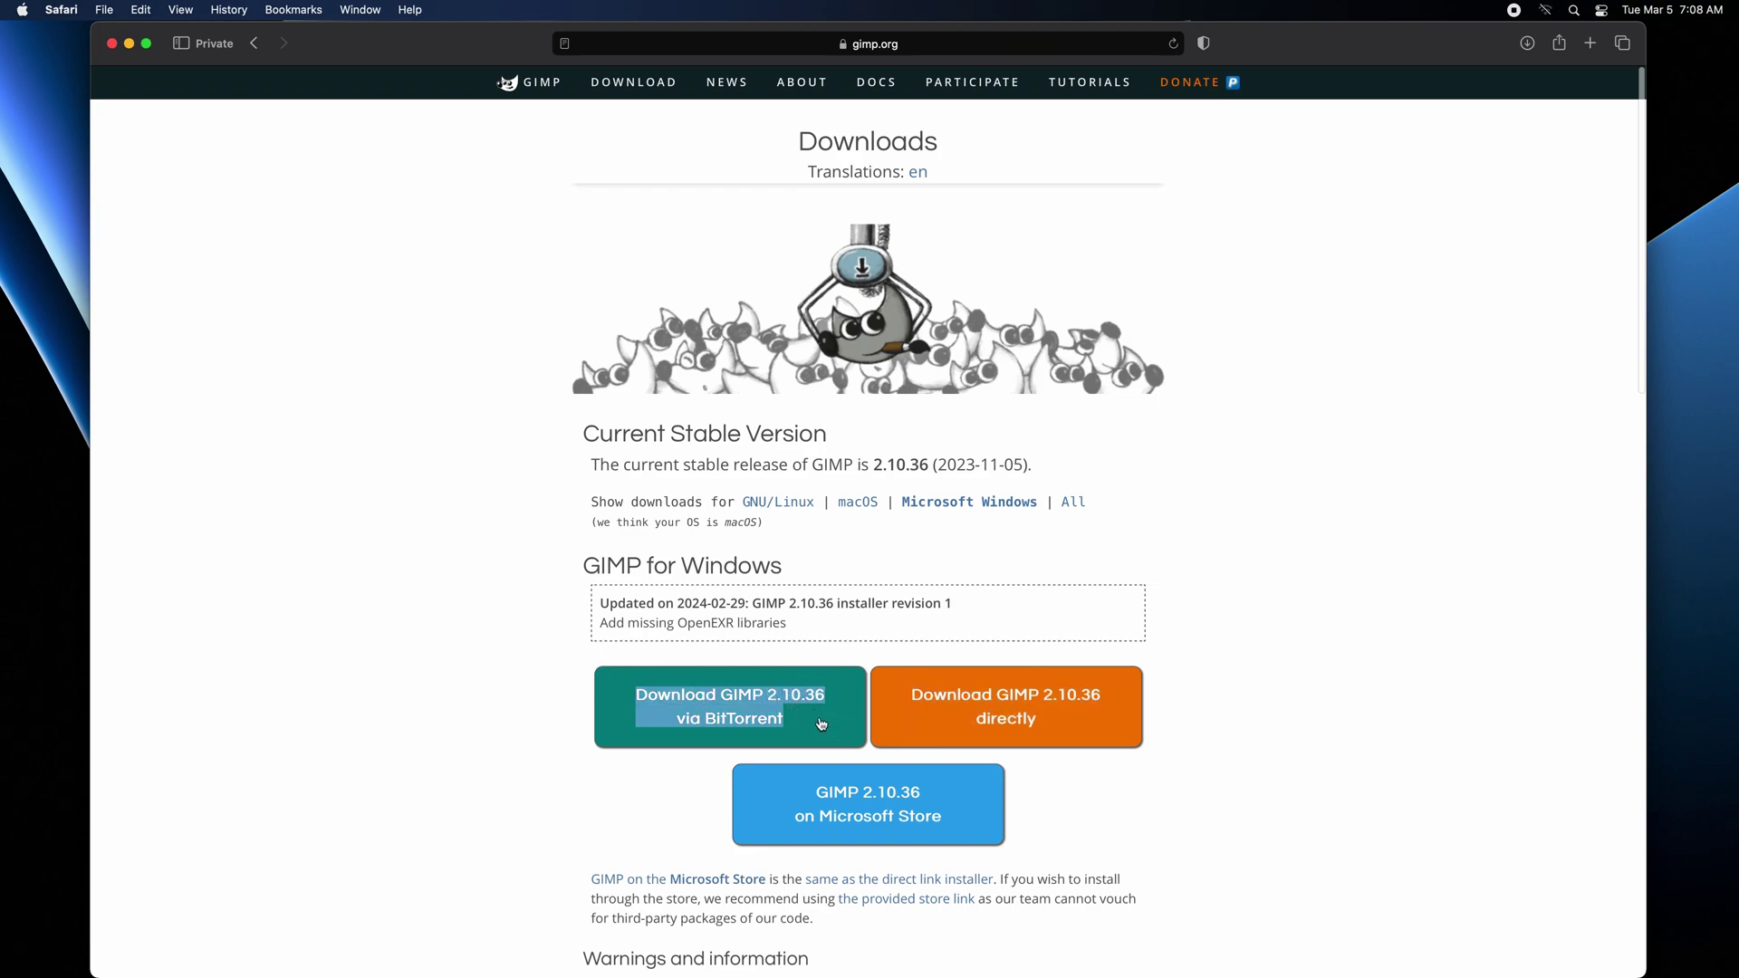
{"action": "left_click", "coordinate": [867, 857]}
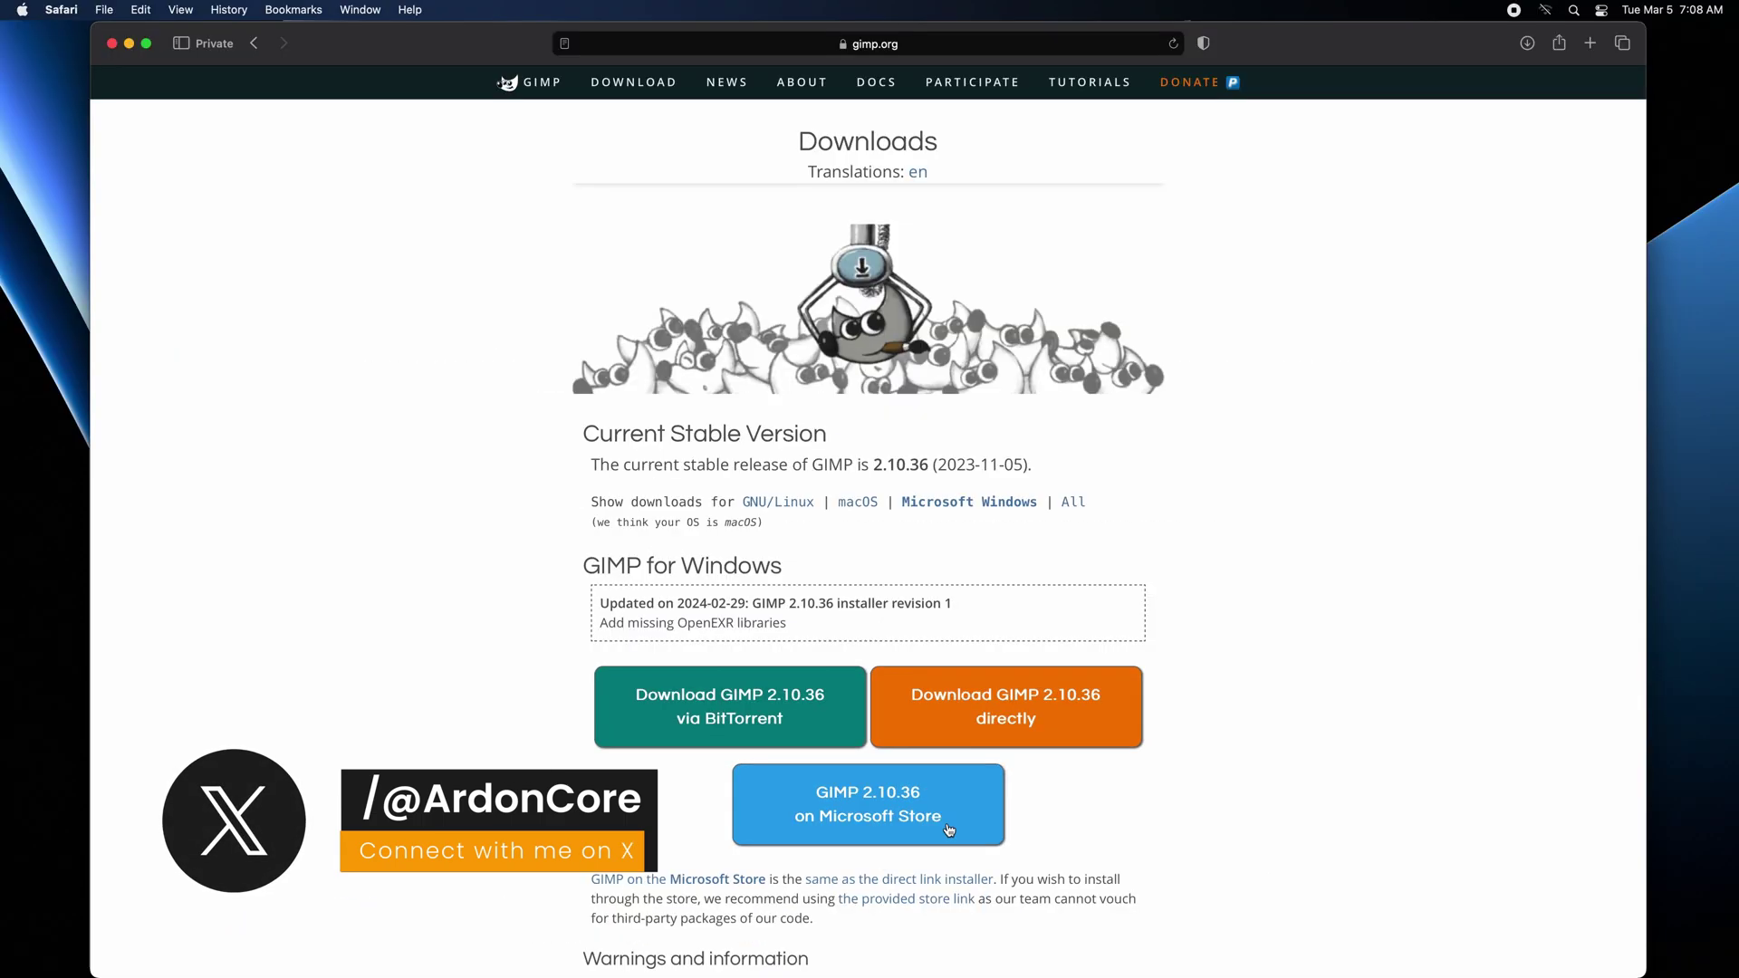
{"action": "left_click", "coordinate": [868, 505]}
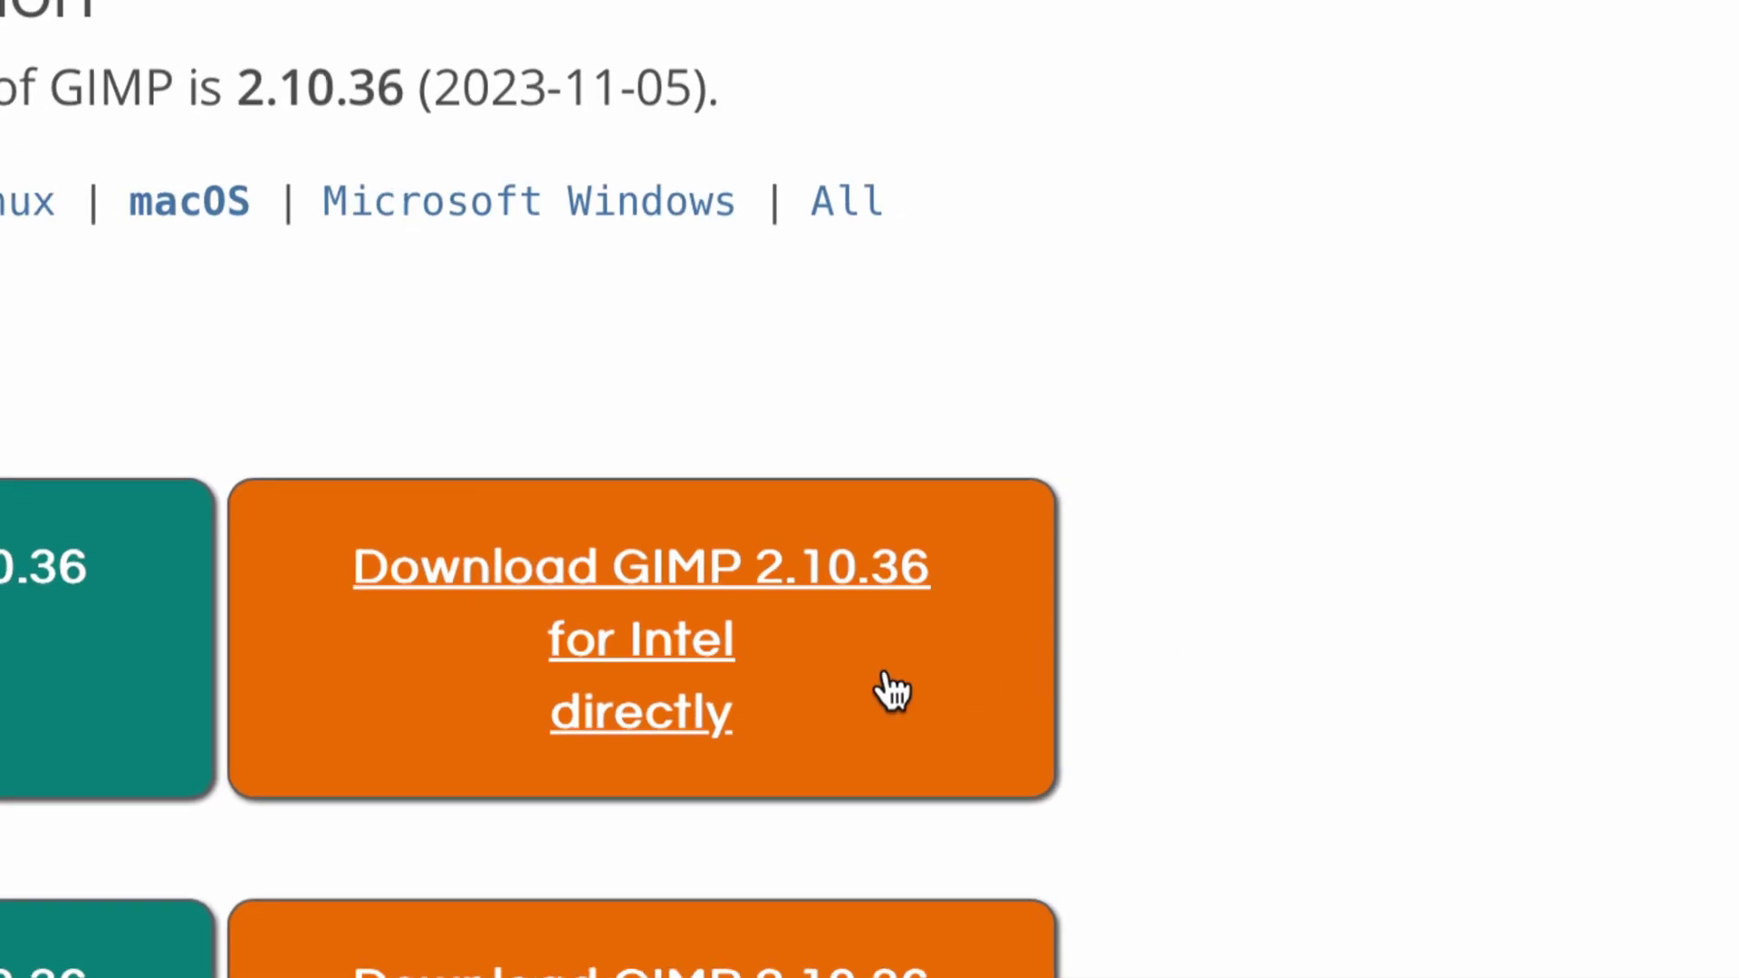
{"action": "left_click", "coordinate": [883, 696]}
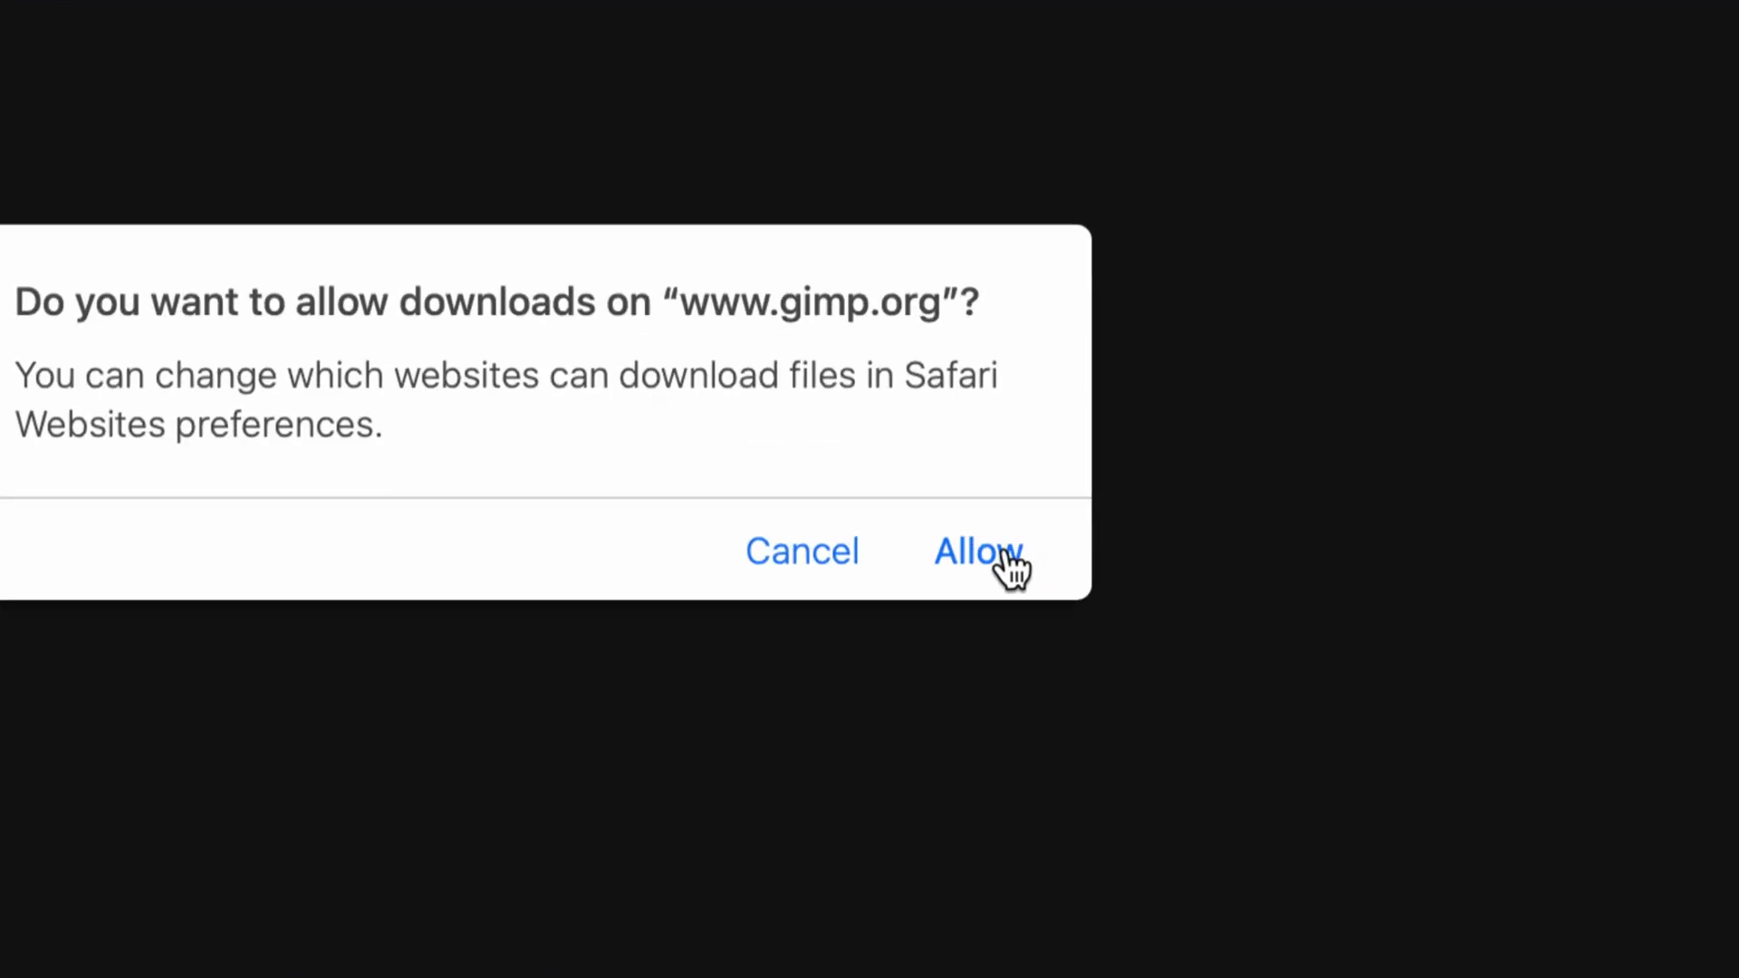
{"action": "left_click", "coordinate": [1037, 546]}
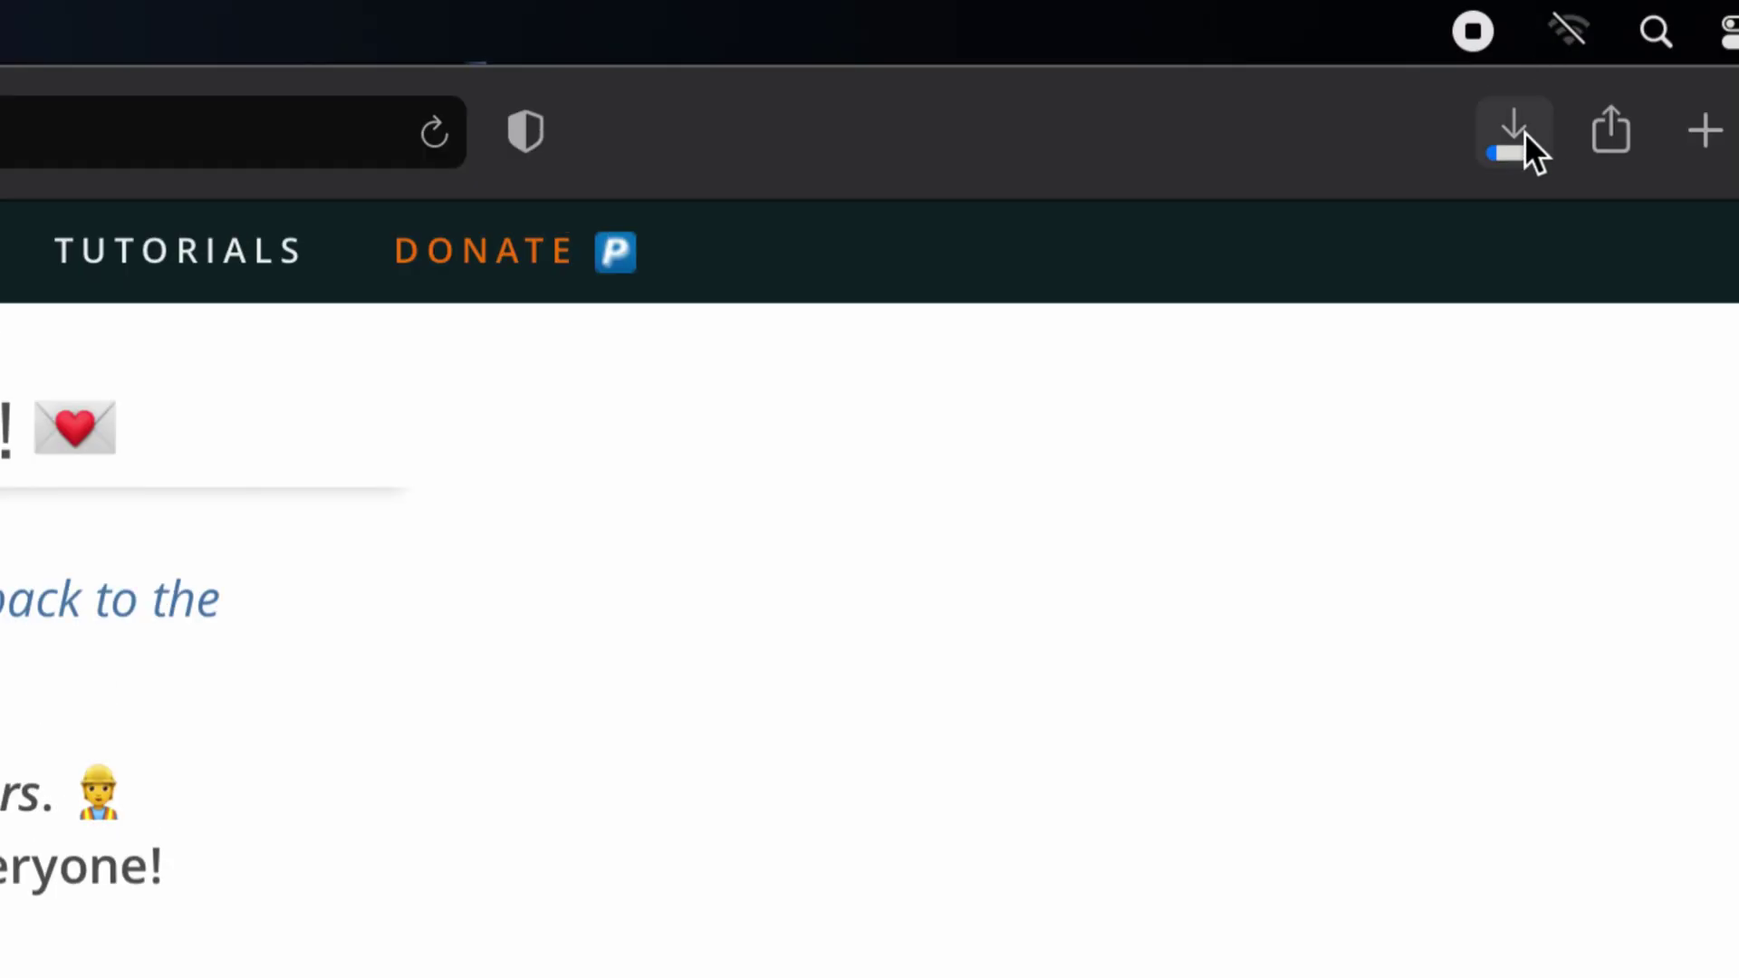
Step: Clear the browser's list of downloads and close the private browsing window
{"action": "left_click", "coordinate": [1531, 136]}
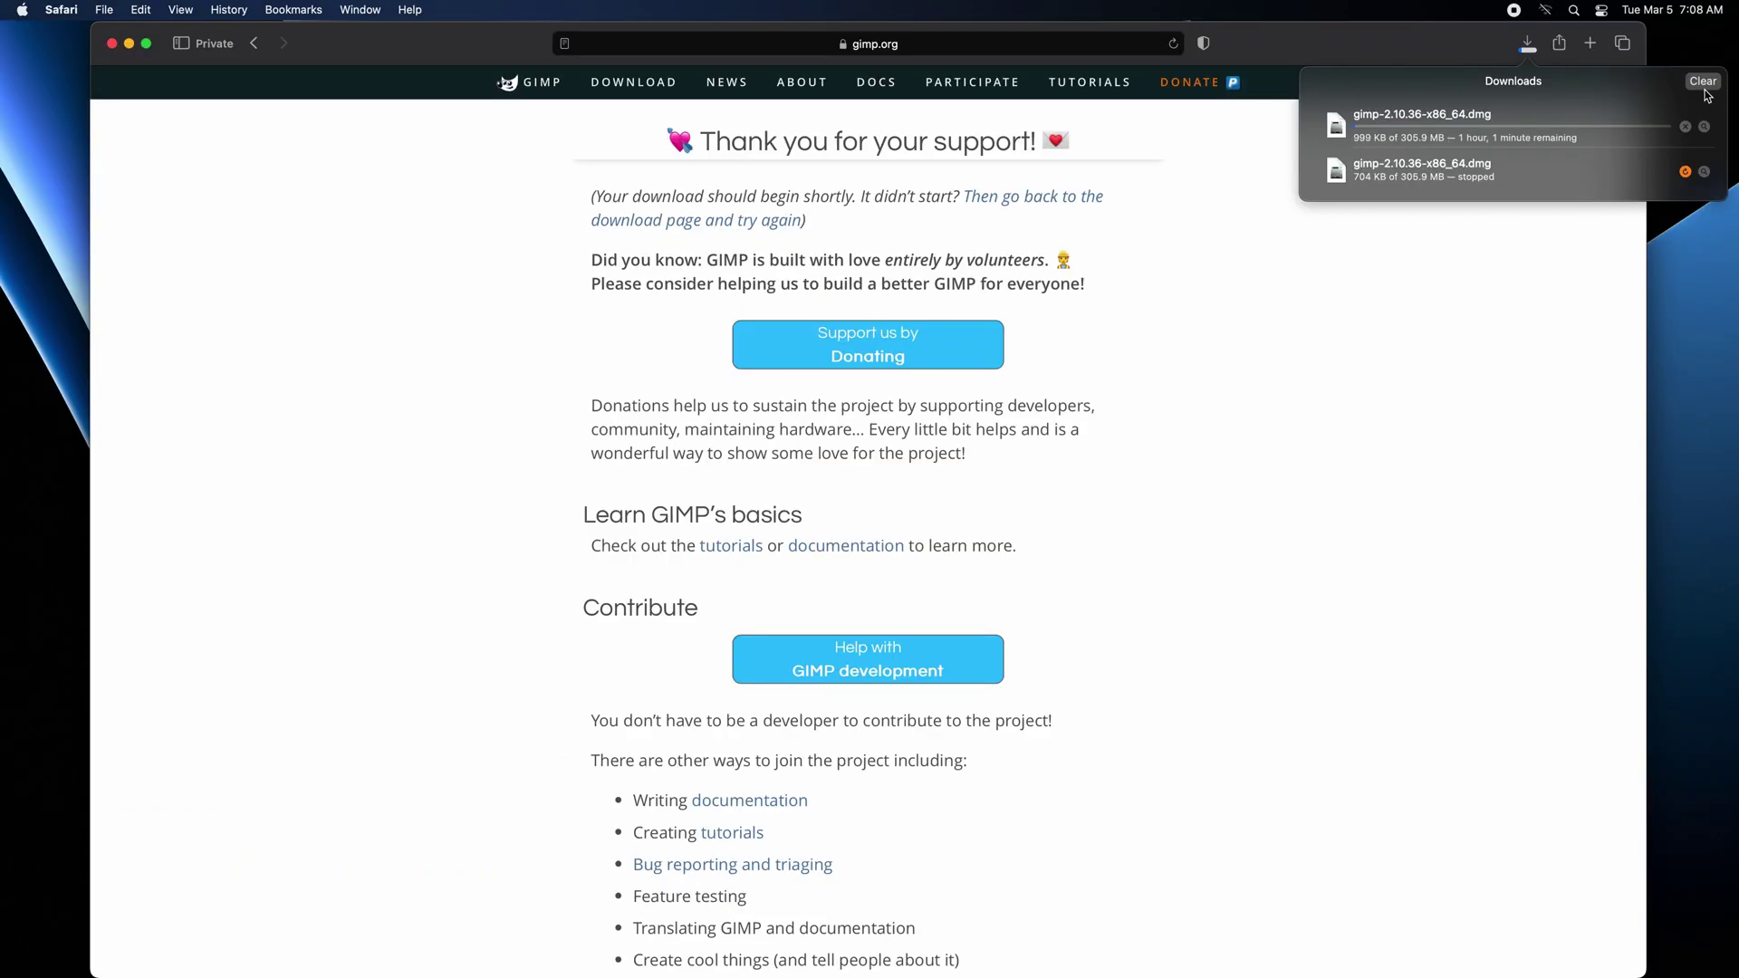
{"action": "left_click", "coordinate": [1701, 82]}
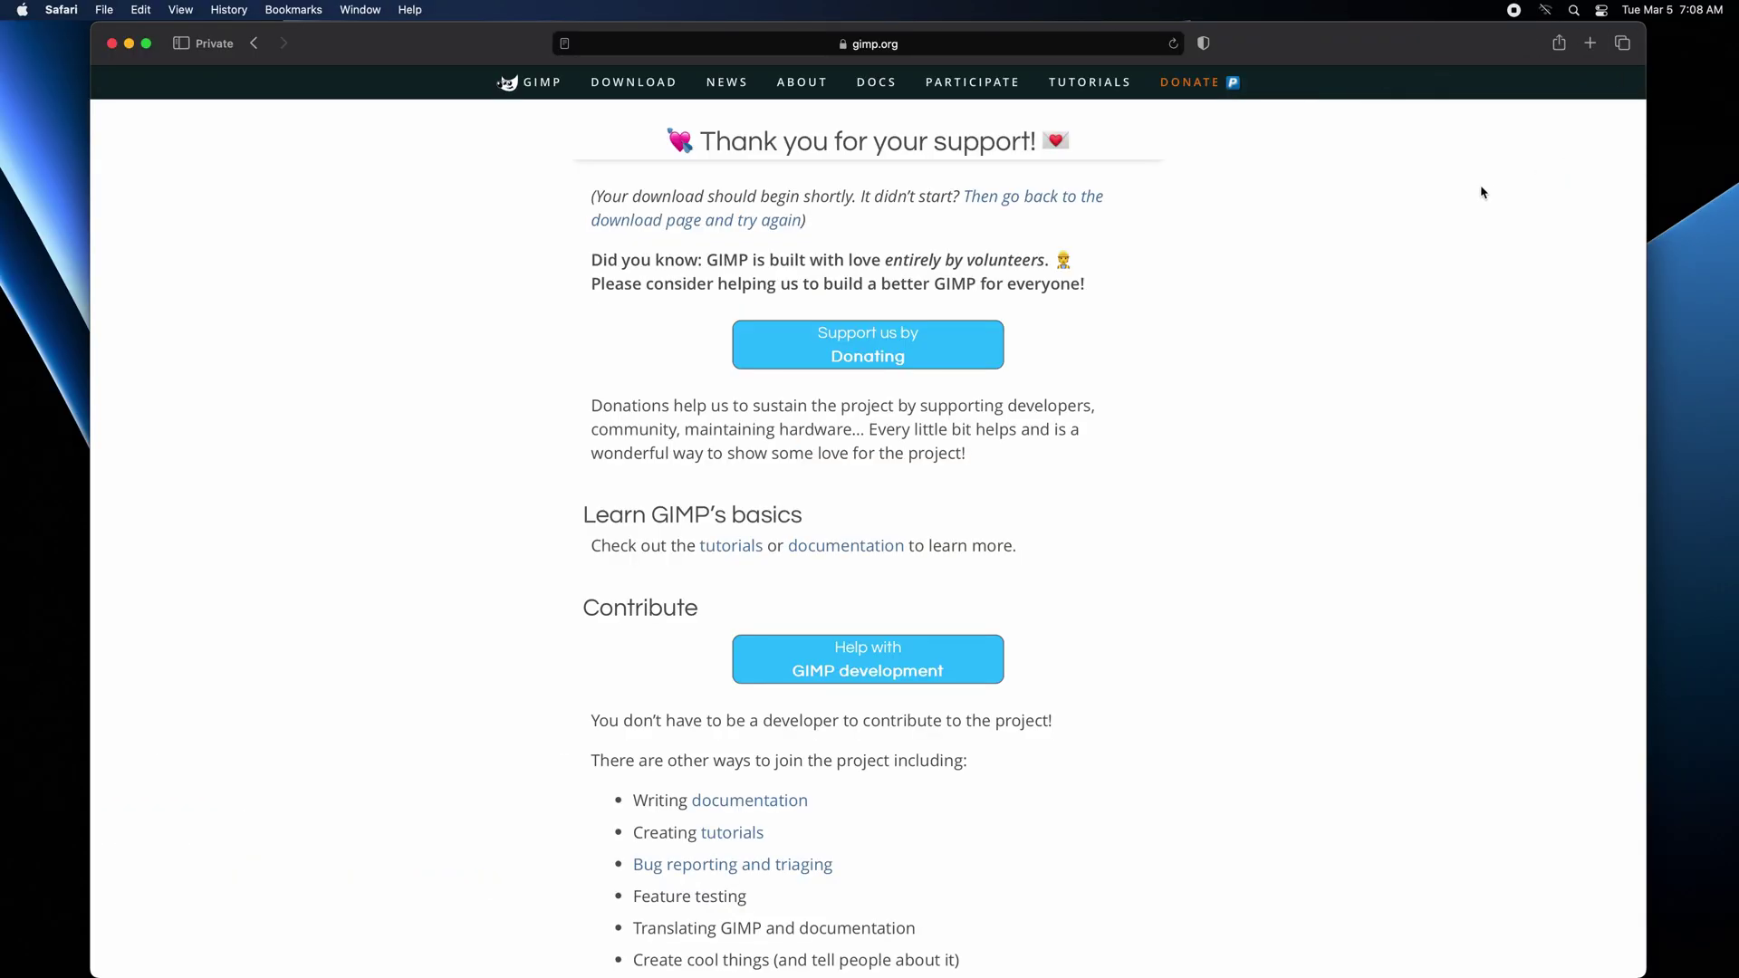
{"action": "left_click", "coordinate": [113, 45]}
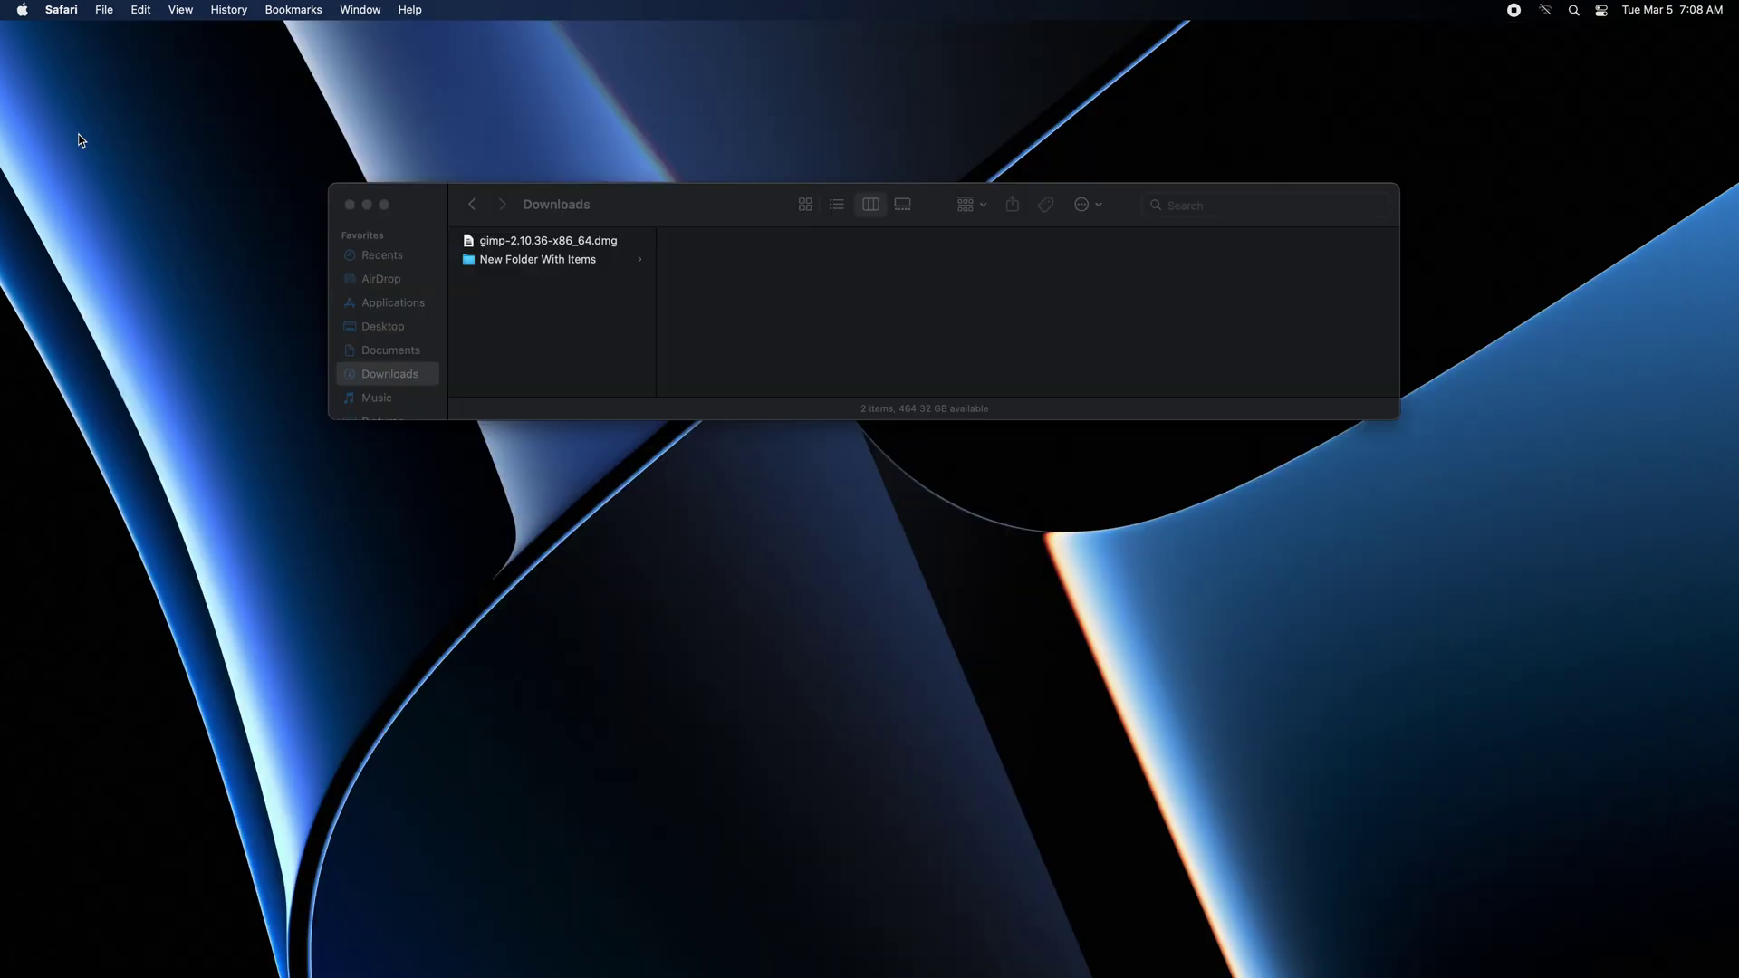
Step: Open the gimp-2.10.36-x86_64.dmg disk image and copy GIMP into the Applications folder
{"action": "left_click", "coordinate": [584, 243]}
{"action": "right_click", "coordinate": [585, 243]}
{"action": "left_click", "coordinate": [686, 248]}
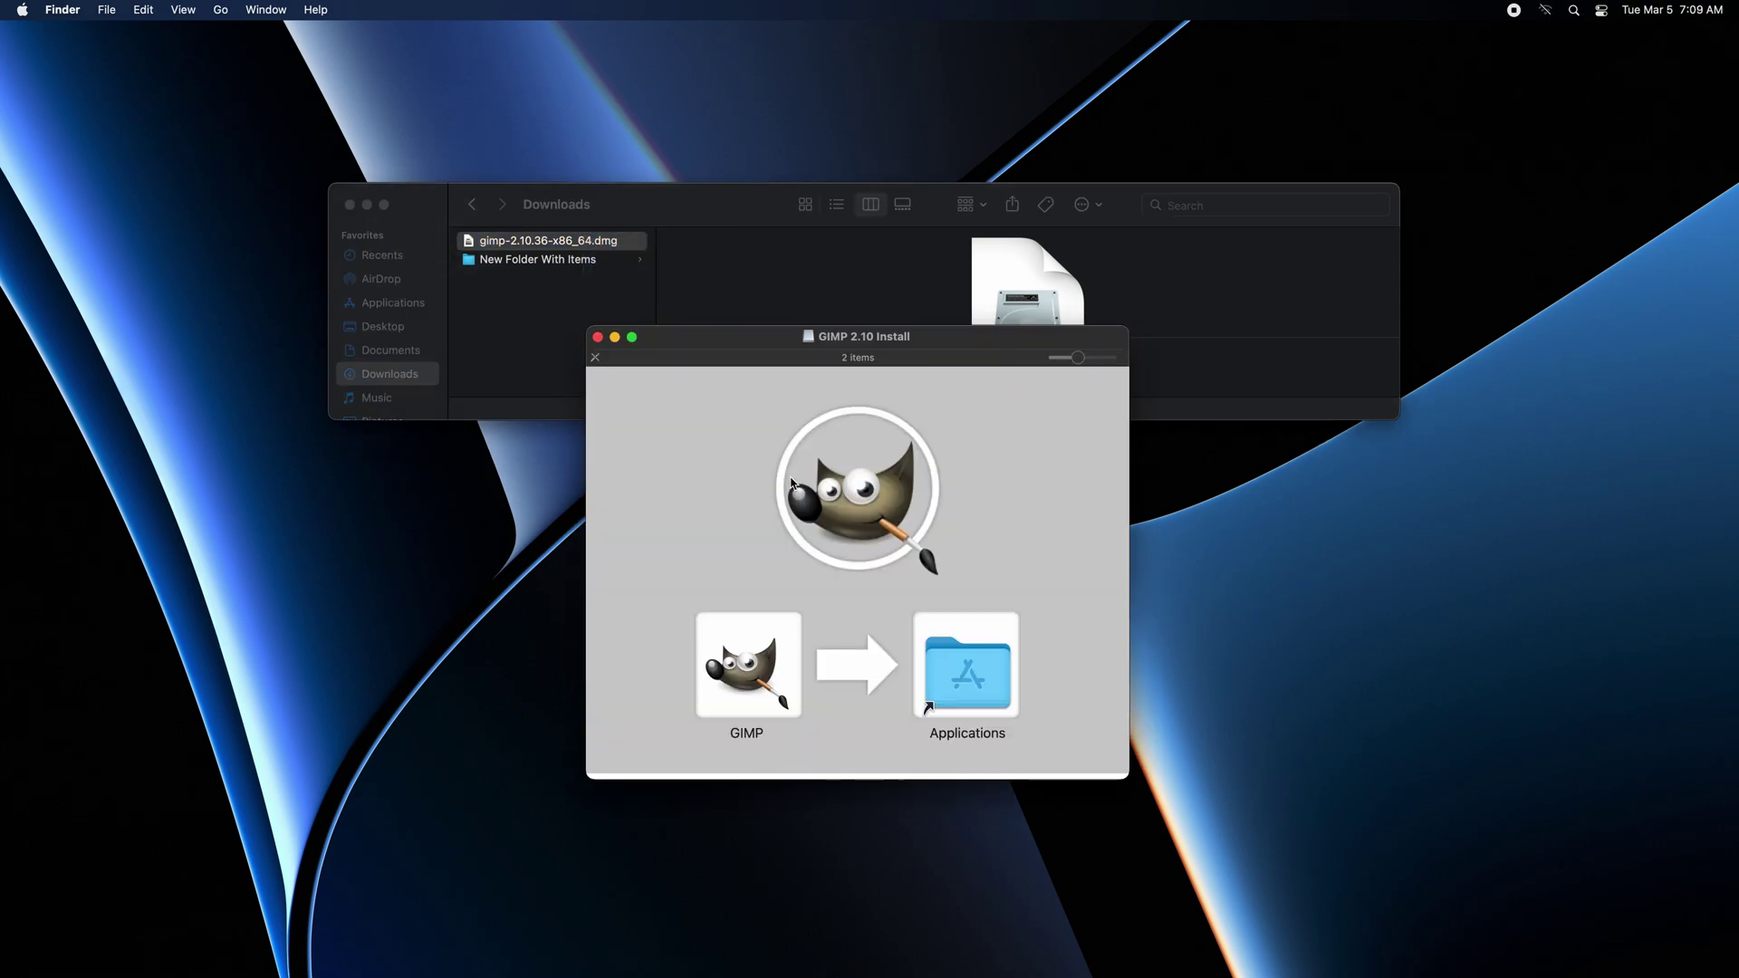
{"action": "left_click_drag", "start_coordinate": [791, 659], "coordinate": [964, 670]}
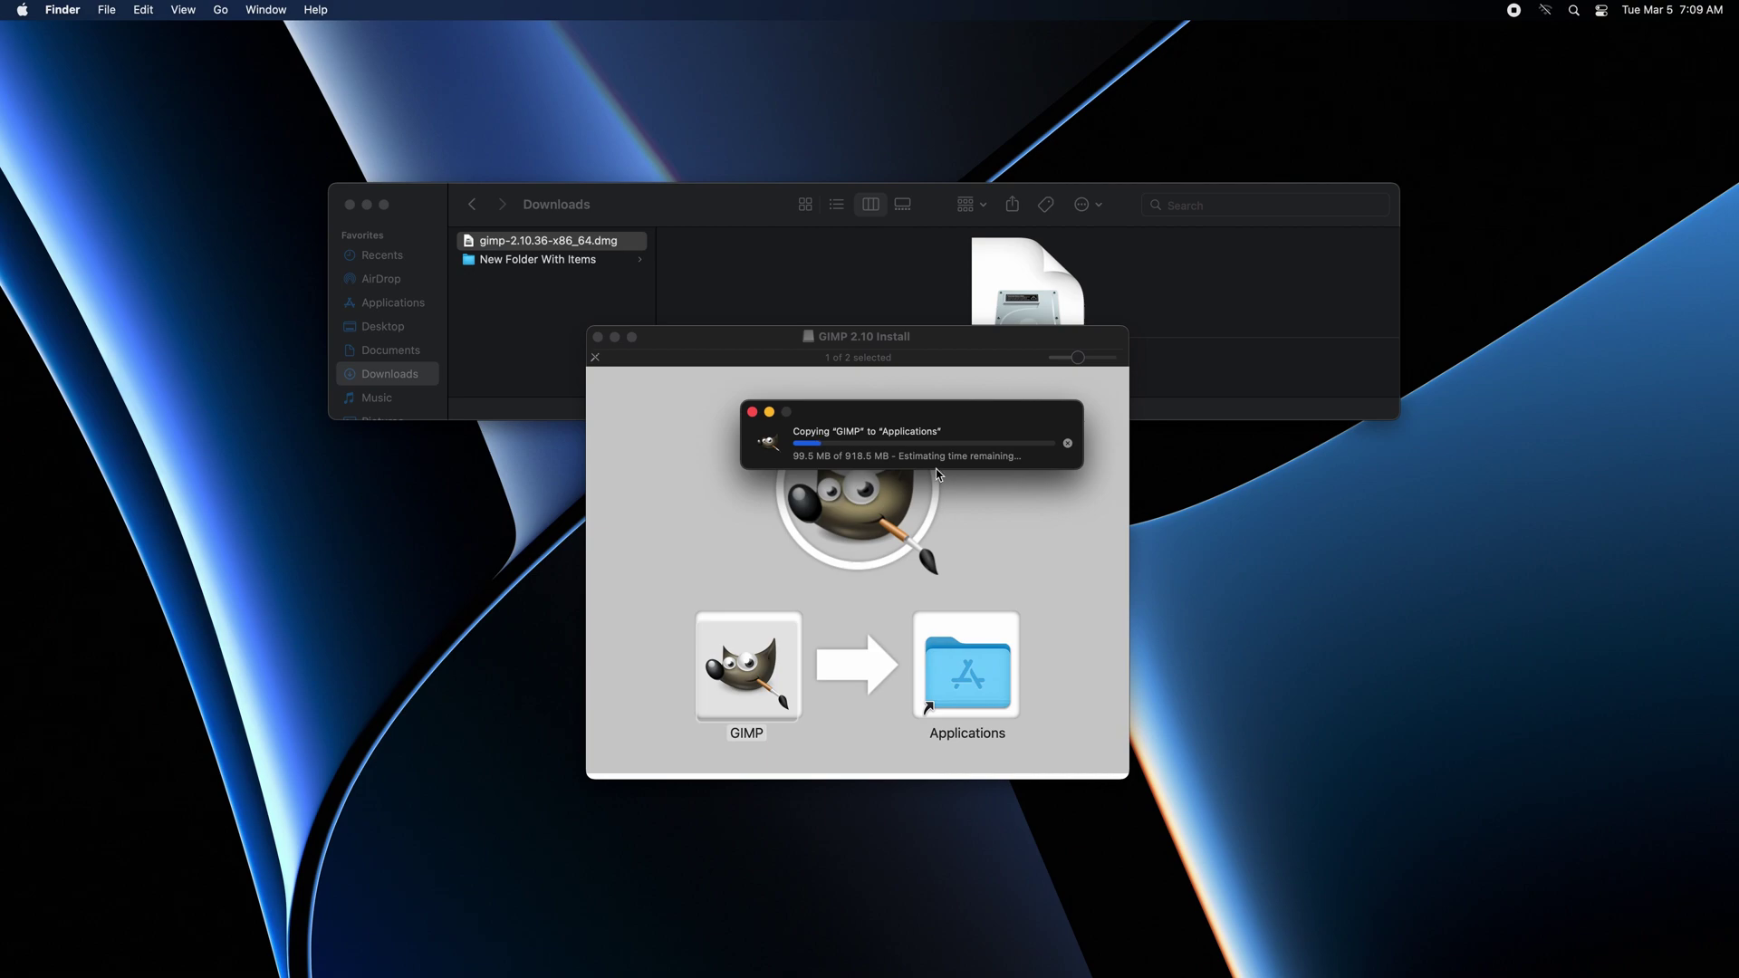
{"action": "left_click", "coordinate": [911, 422]}
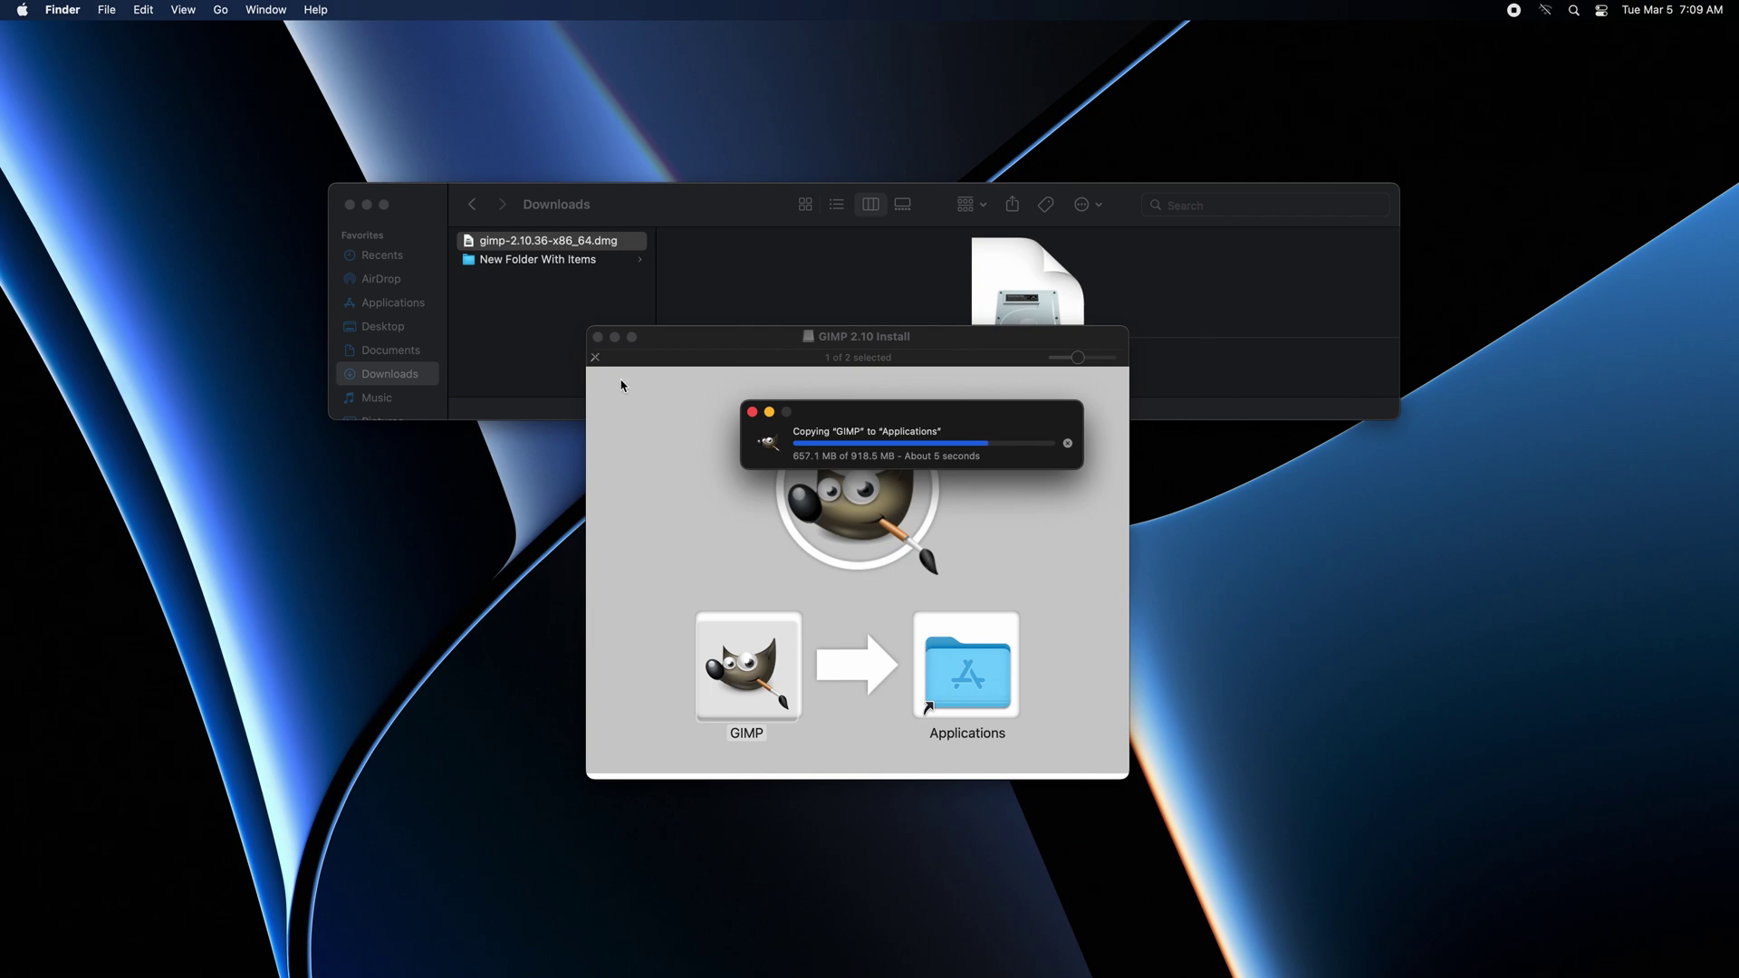
{"action": "left_click", "coordinate": [598, 338]}
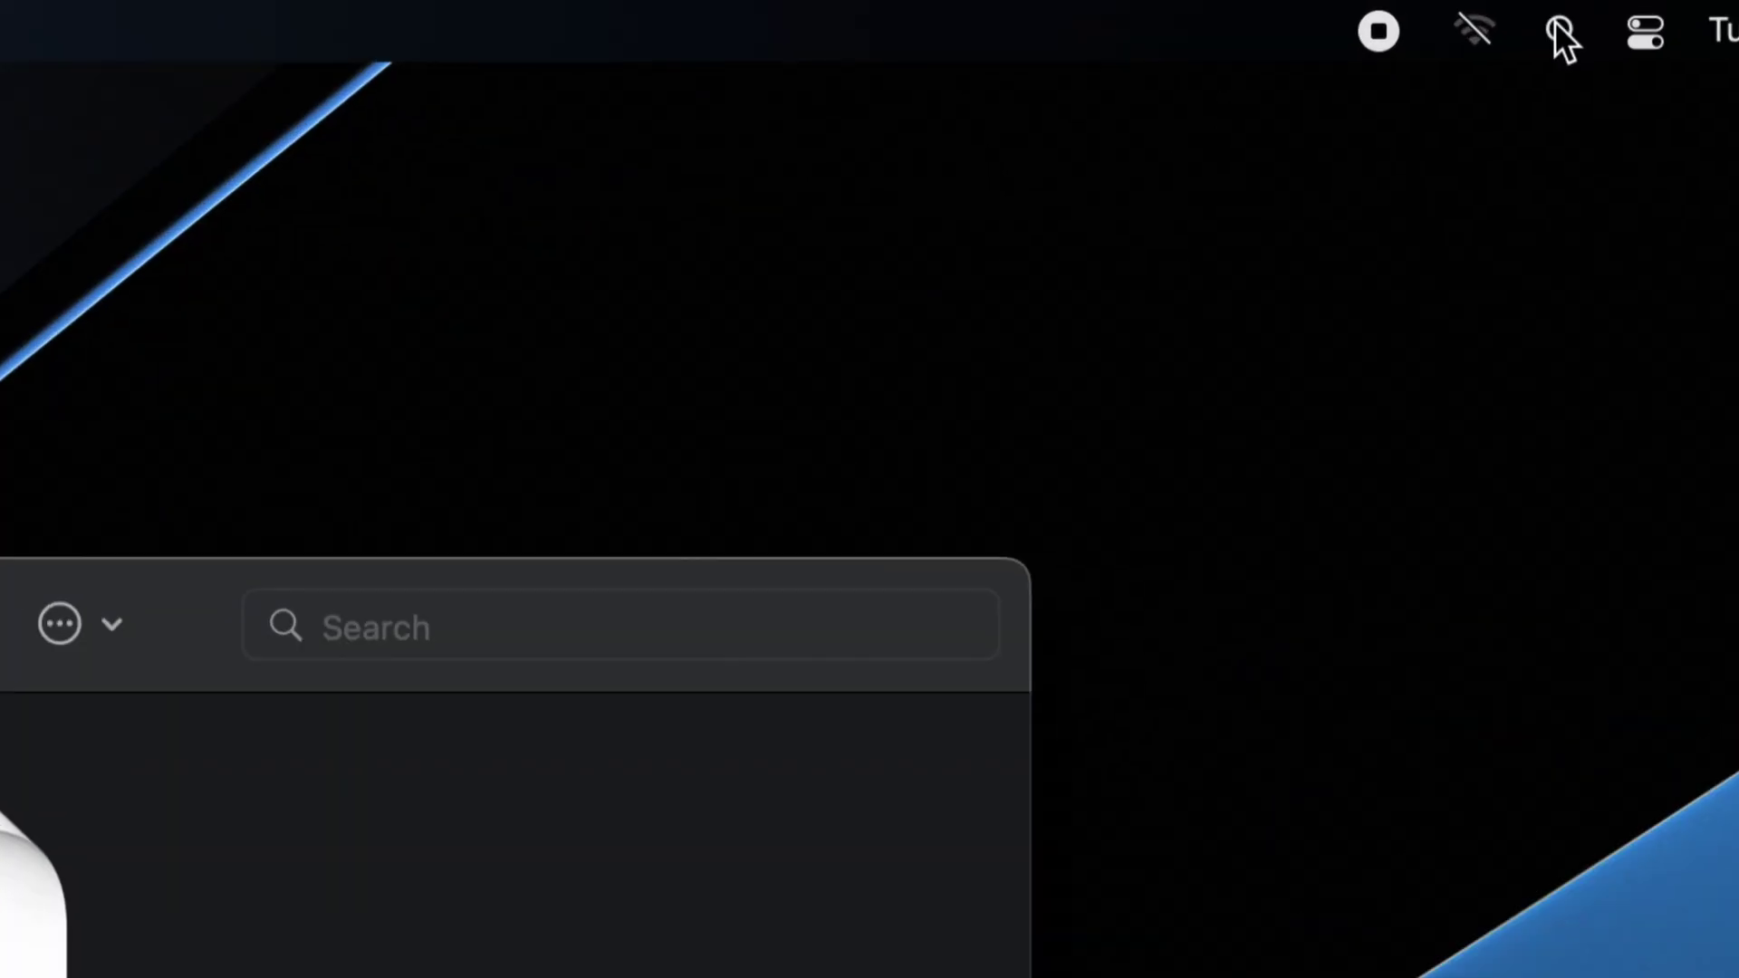
Step: Find GIMP with Spotlight and launch the application
{"action": "left_click", "coordinate": [1578, 10]}
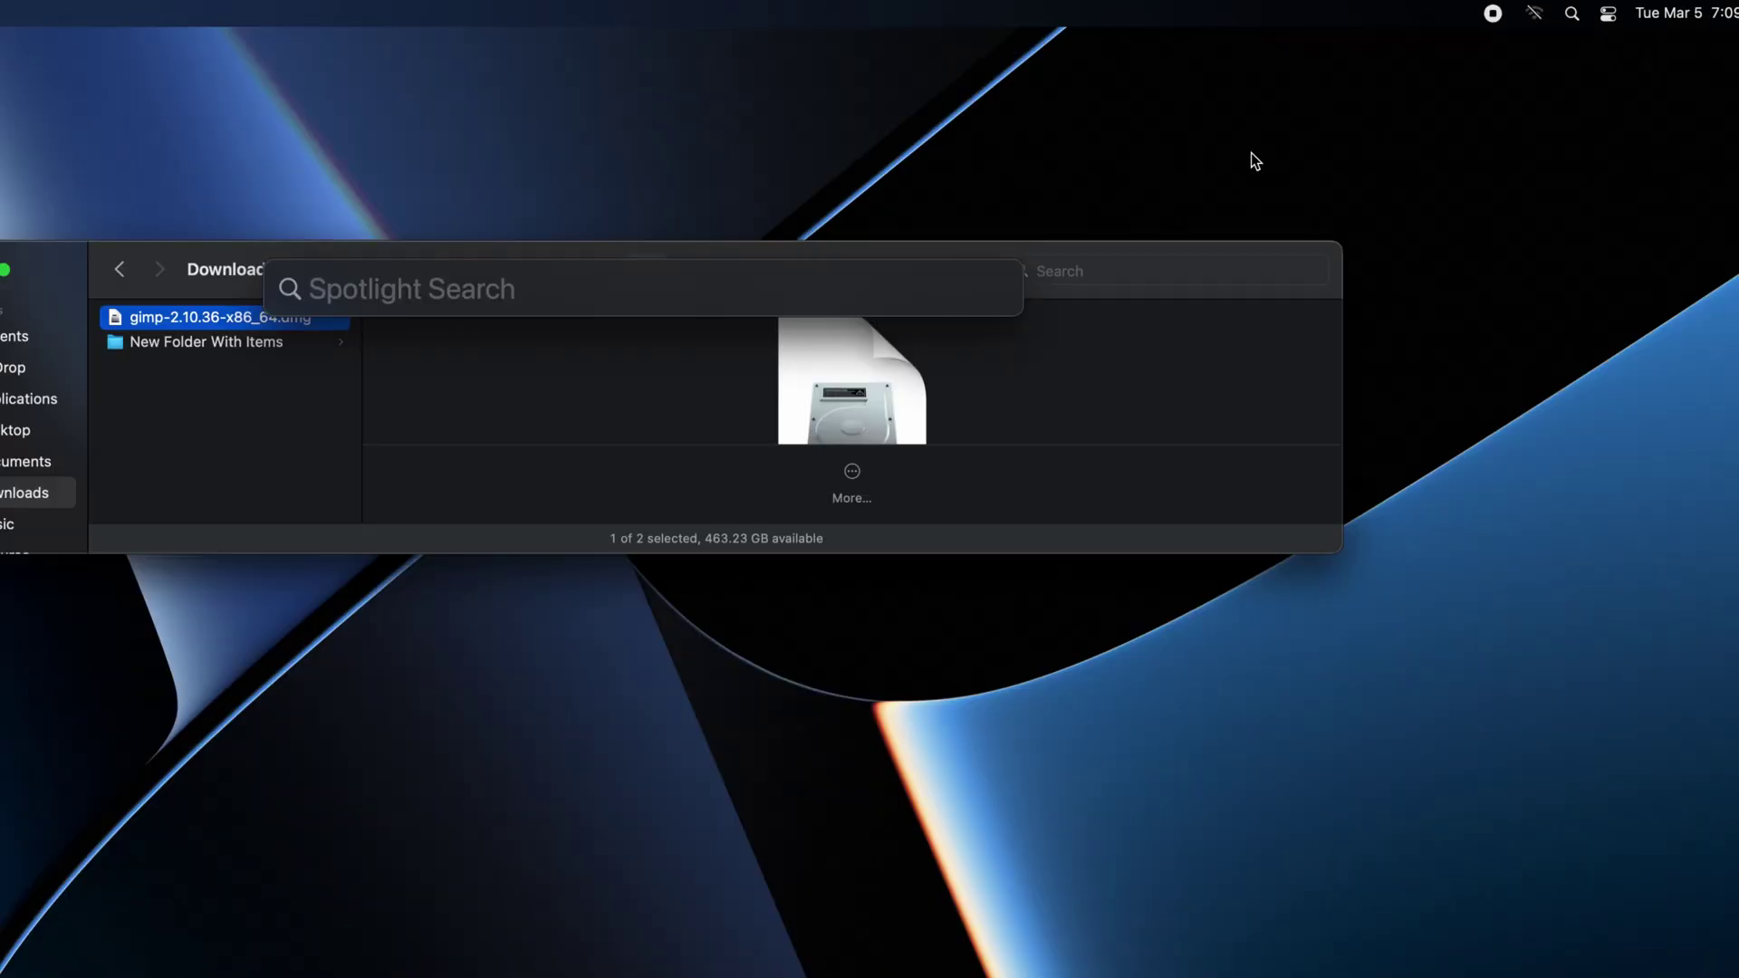
{"action": "type", "text": "G"}
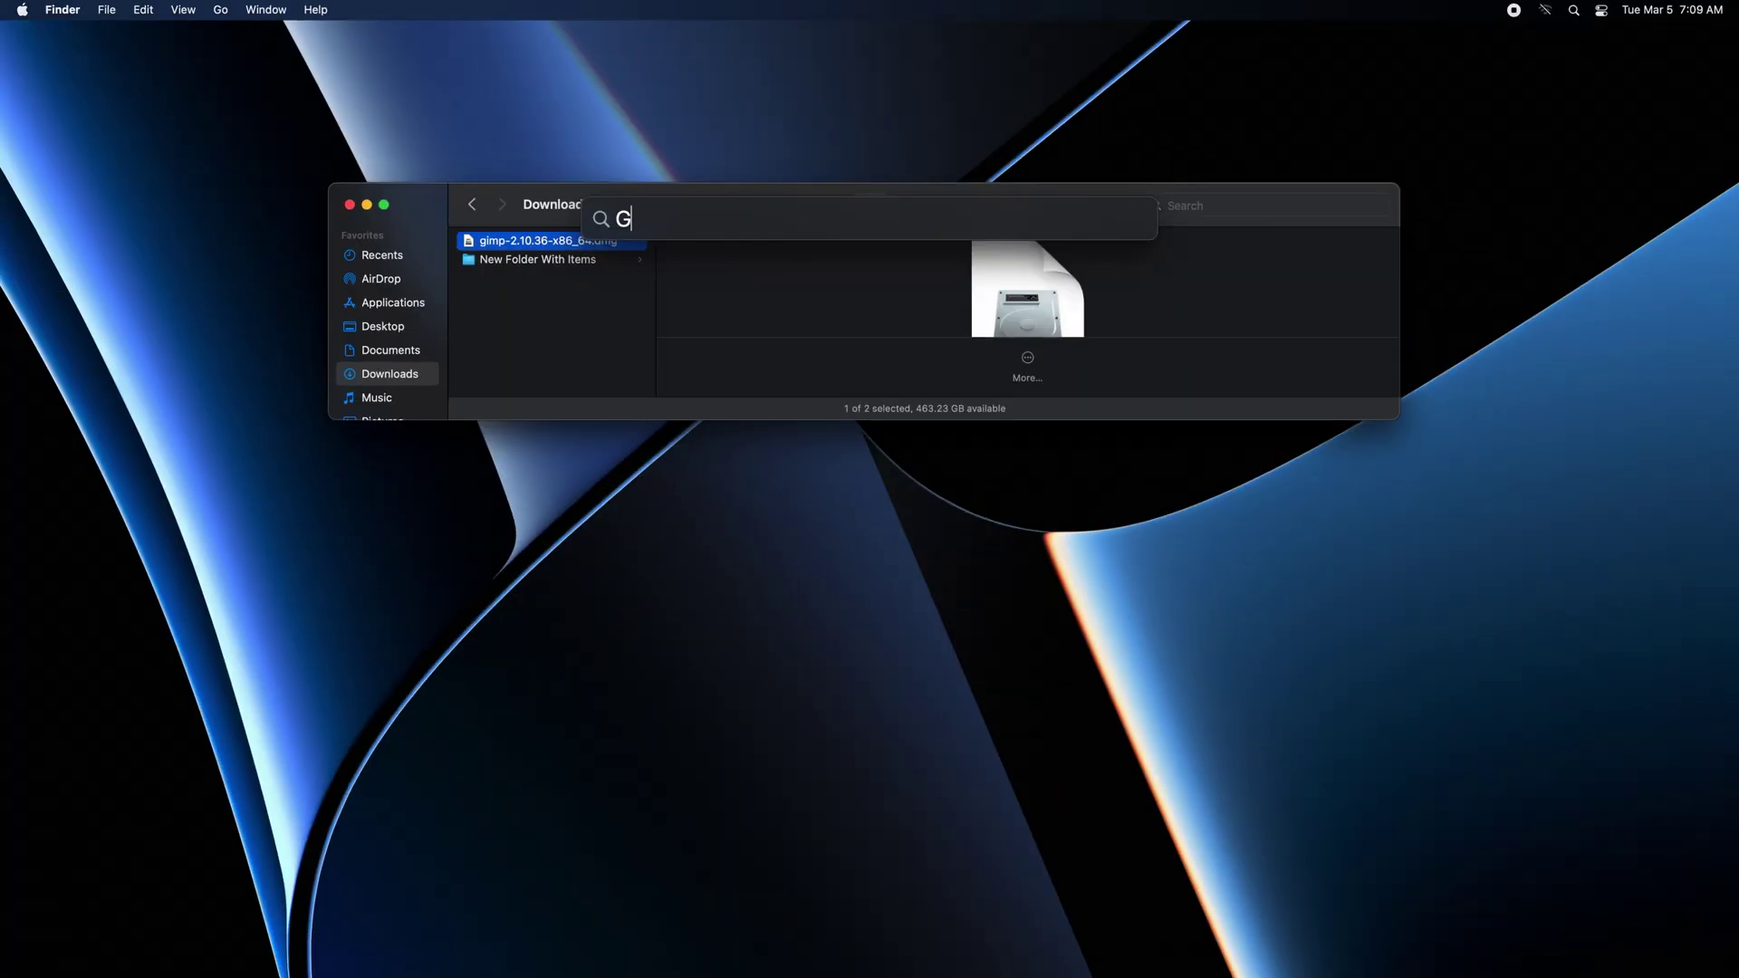
{"action": "type", "text": "IMP"}
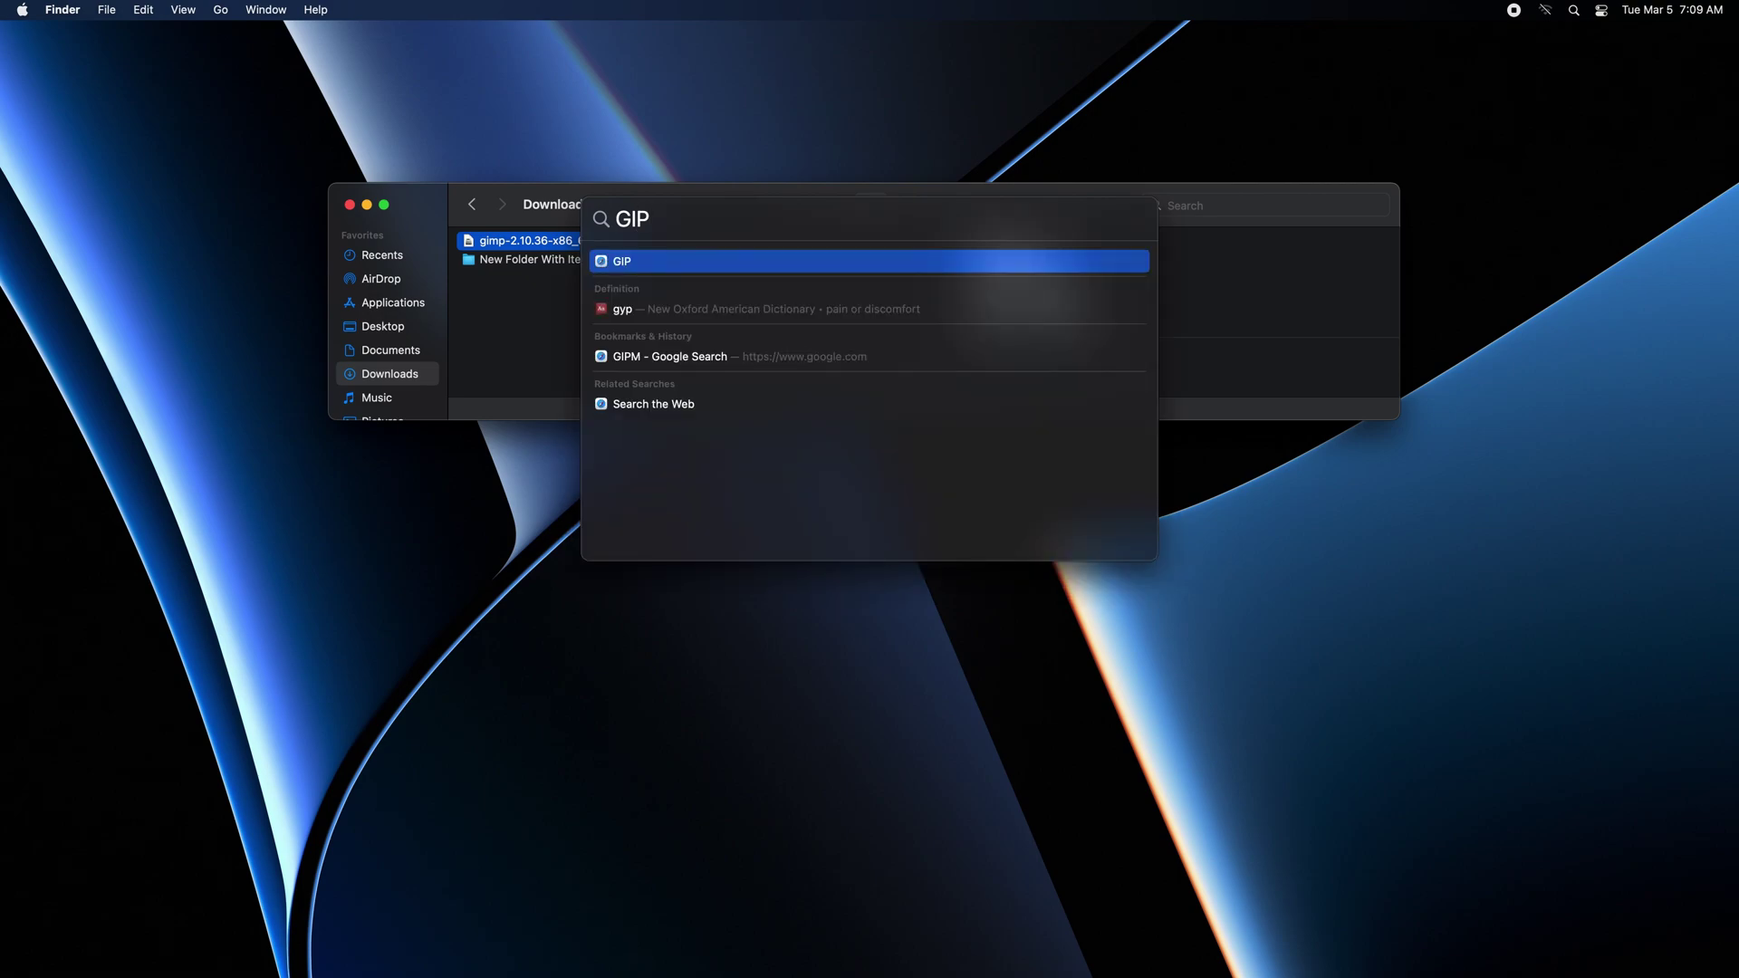
{"action": "key", "text": "BackSpace"}
{"action": "type", "text": "MP"}
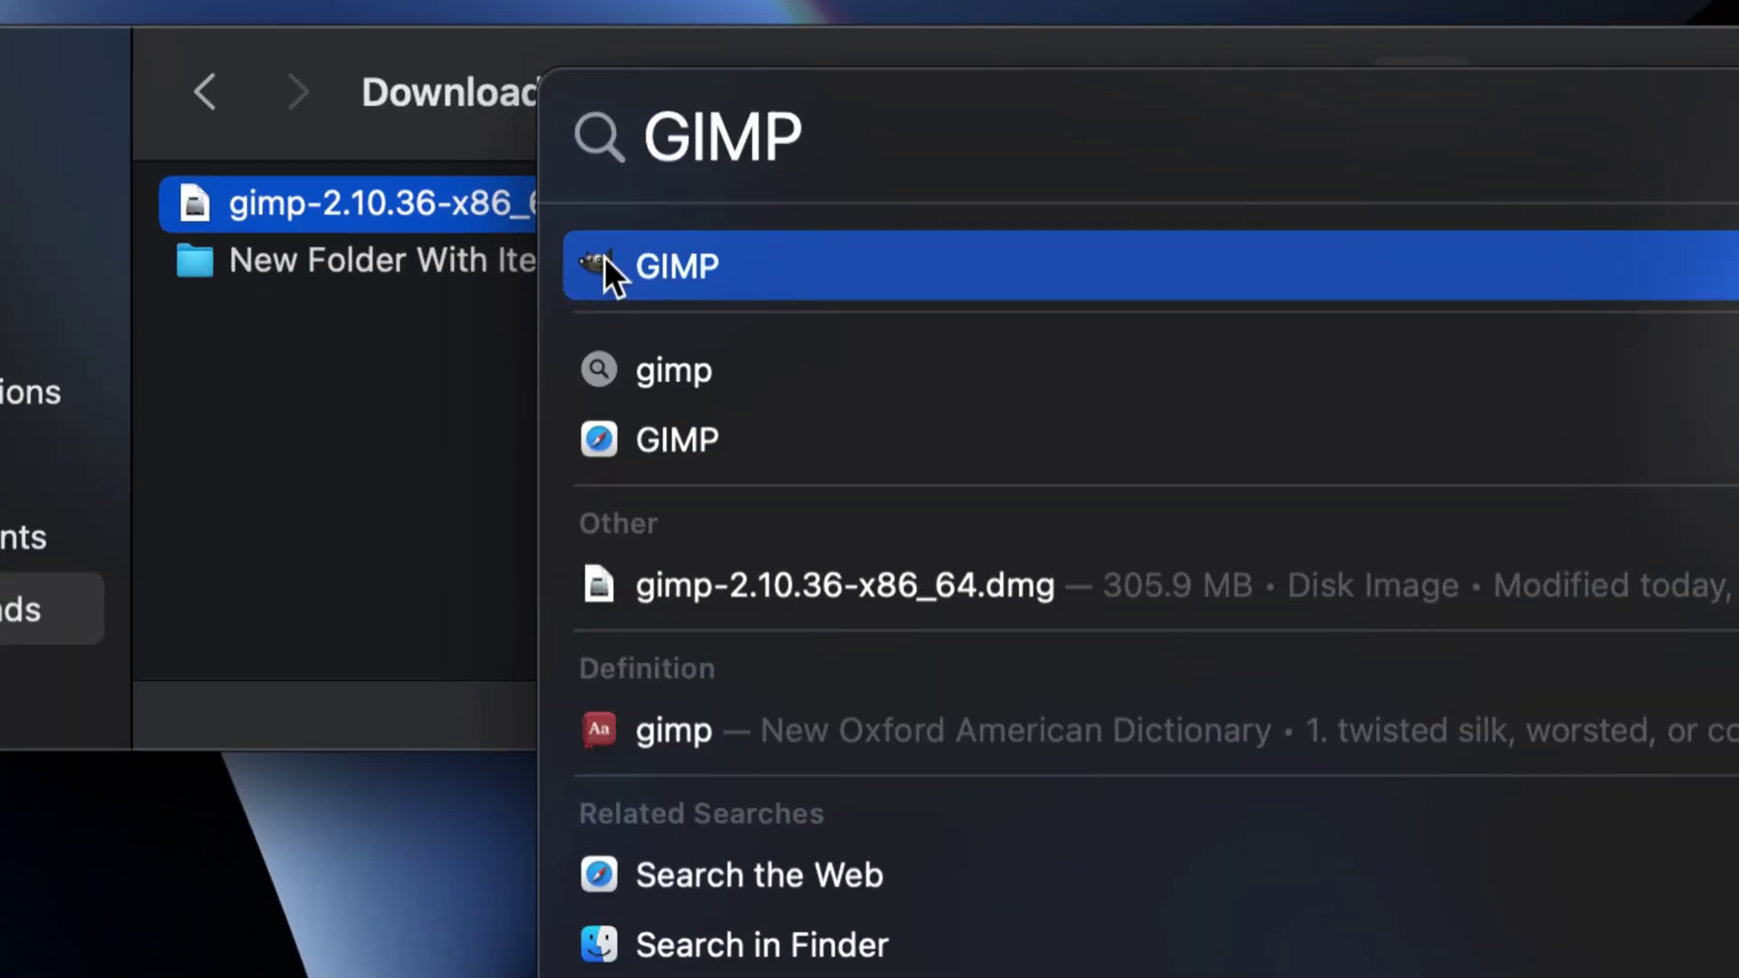
{"action": "left_click", "coordinate": [659, 264]}
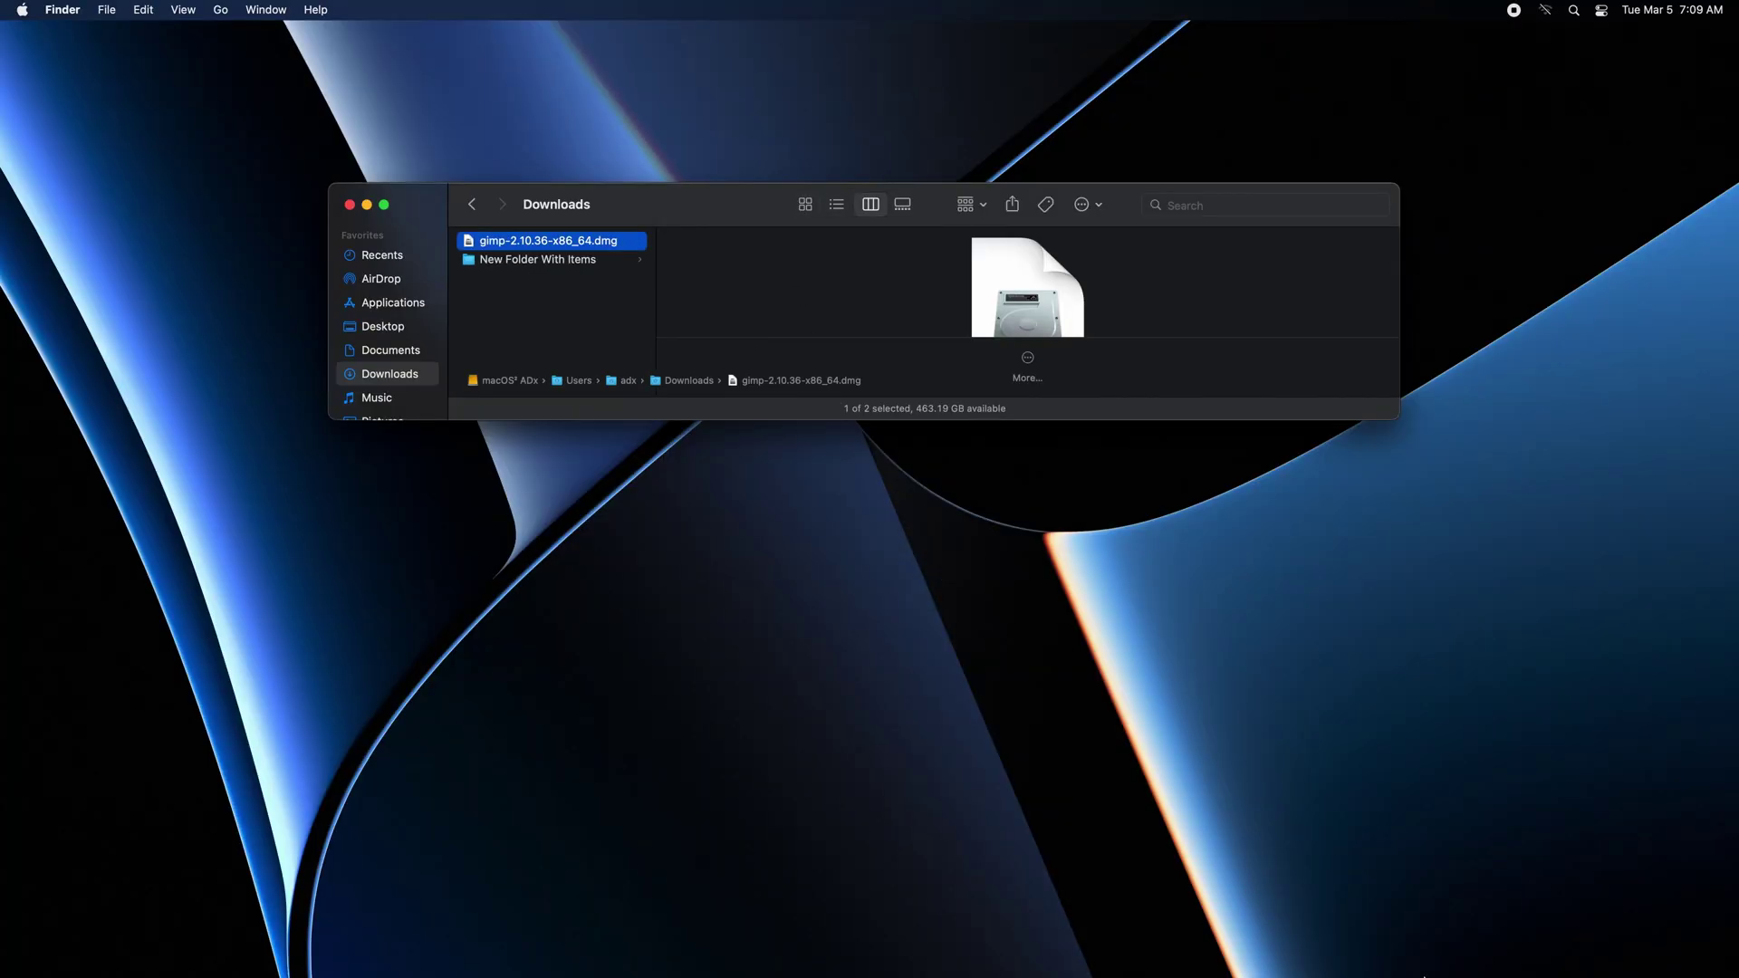
Step: Locate GIMP in the Applications folder and approve opening the app downloaded from the Internet
{"action": "mouse_move", "coordinate": [1425, 974]}
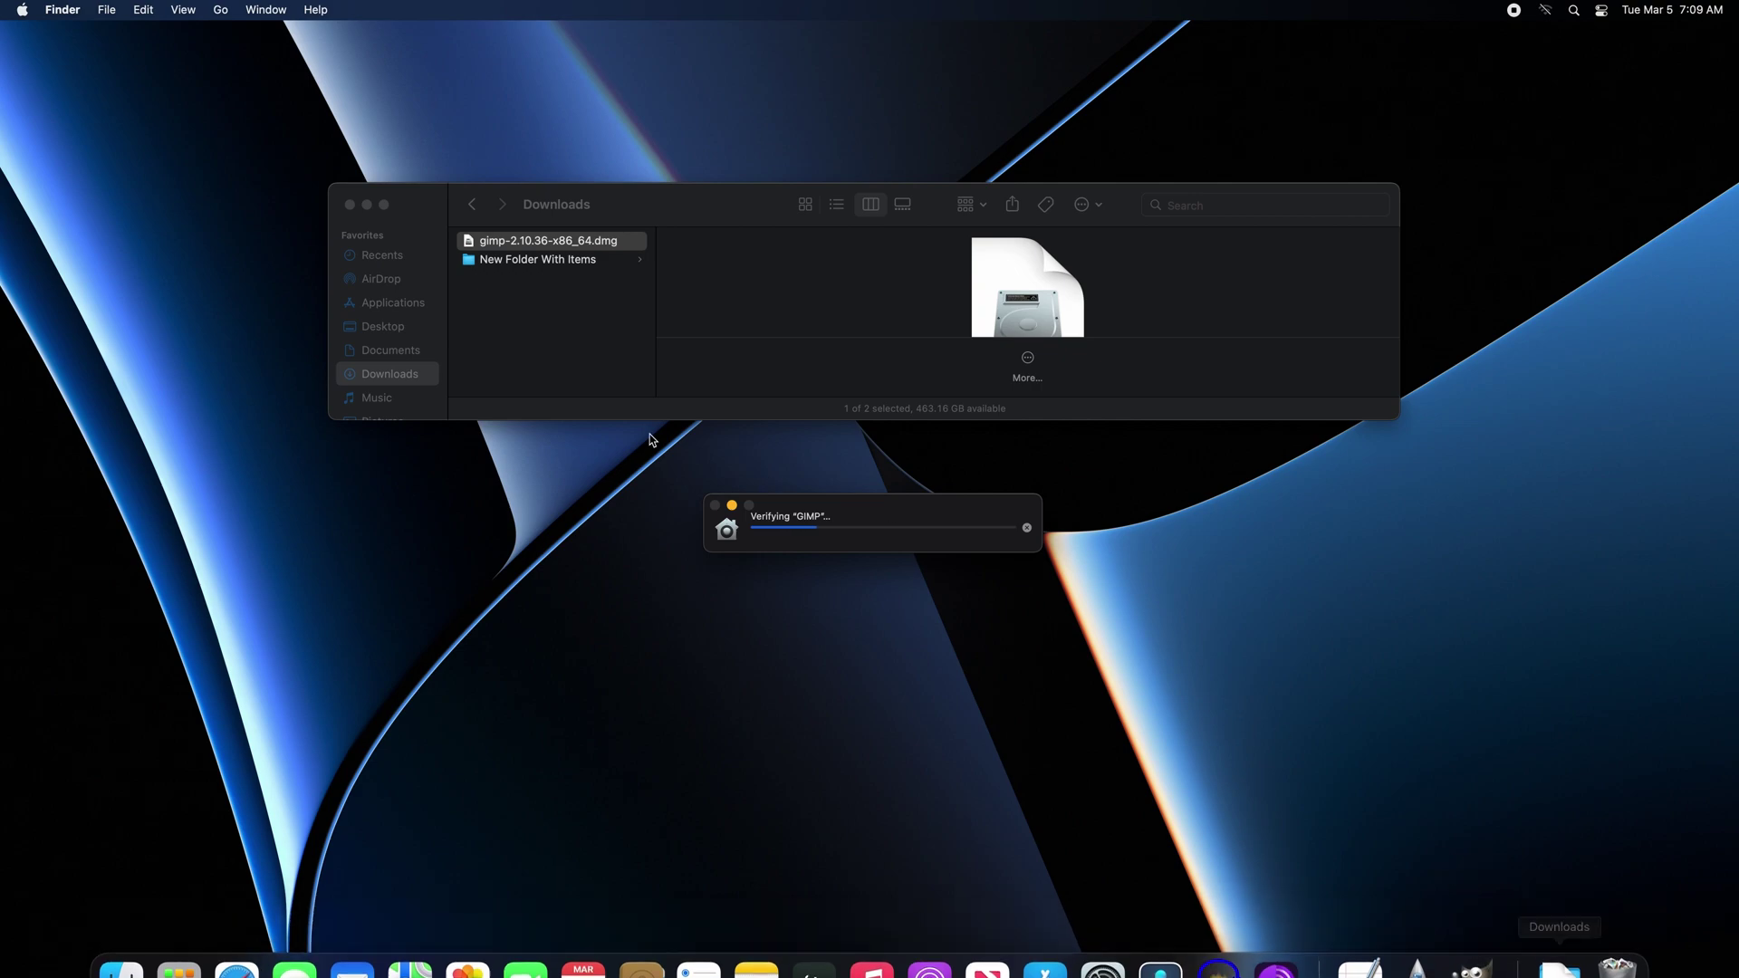
{"action": "left_click", "coordinate": [543, 332]}
{"action": "left_click", "coordinate": [380, 305]}
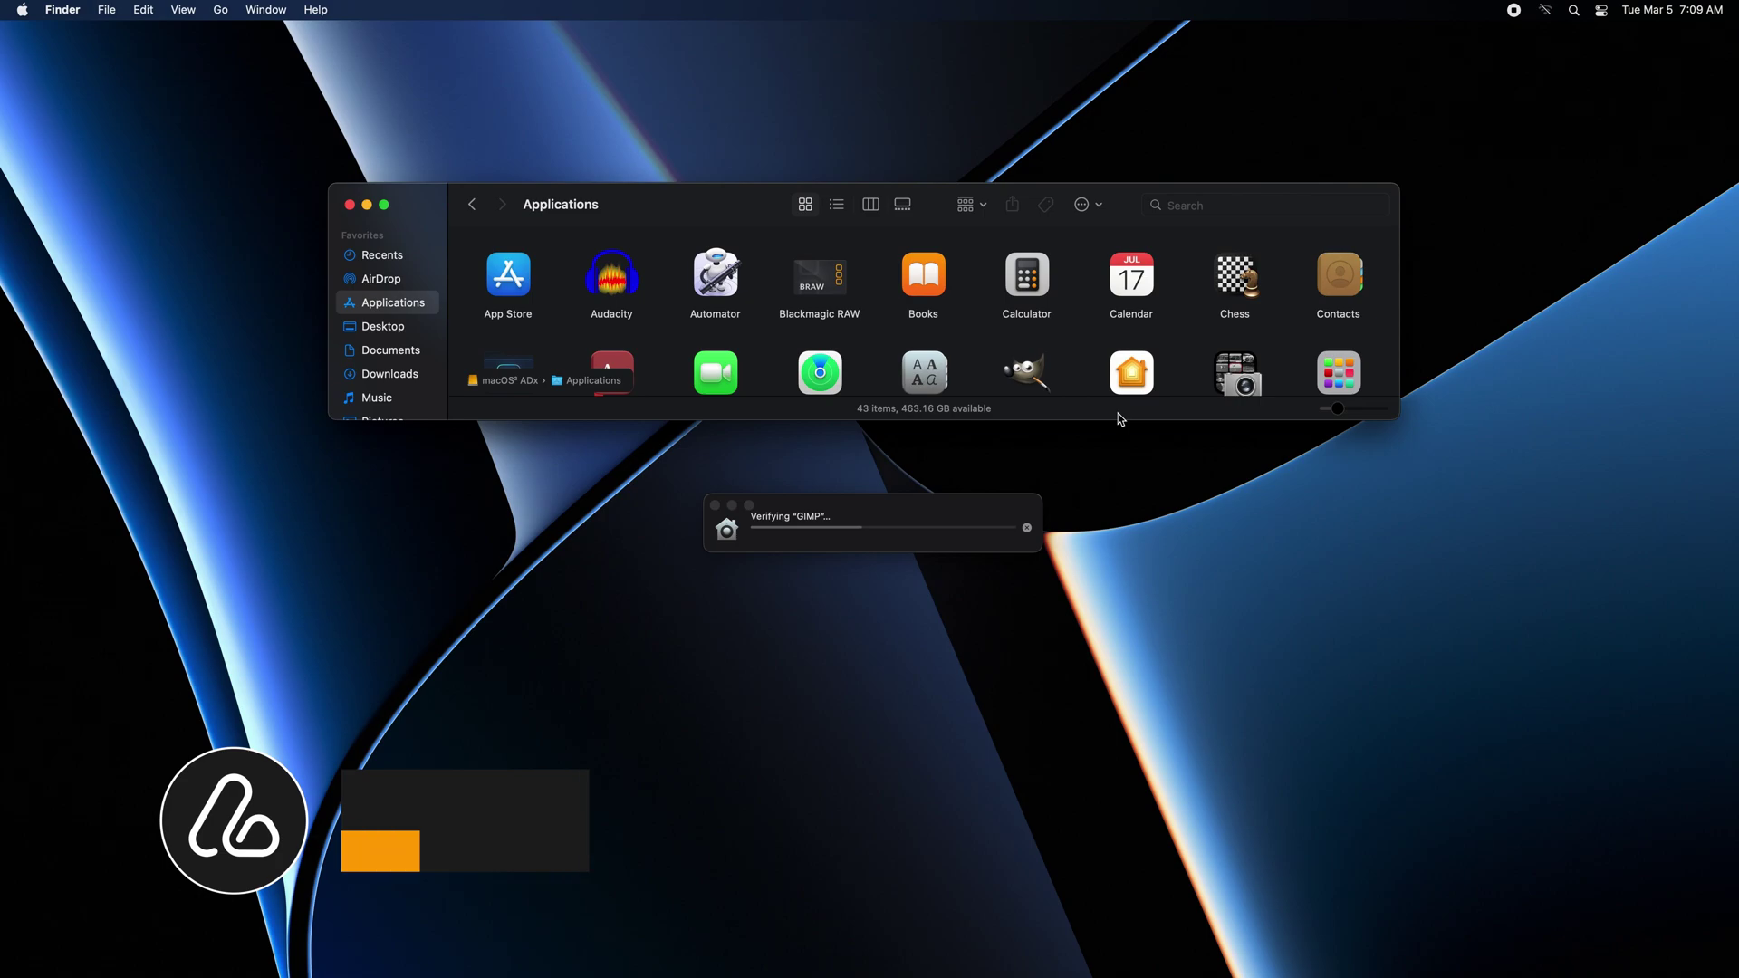
{"action": "scroll", "coordinate": [1032, 345], "scroll_direction": "down", "scroll_amount": 2}
{"action": "left_click", "coordinate": [1051, 309]}
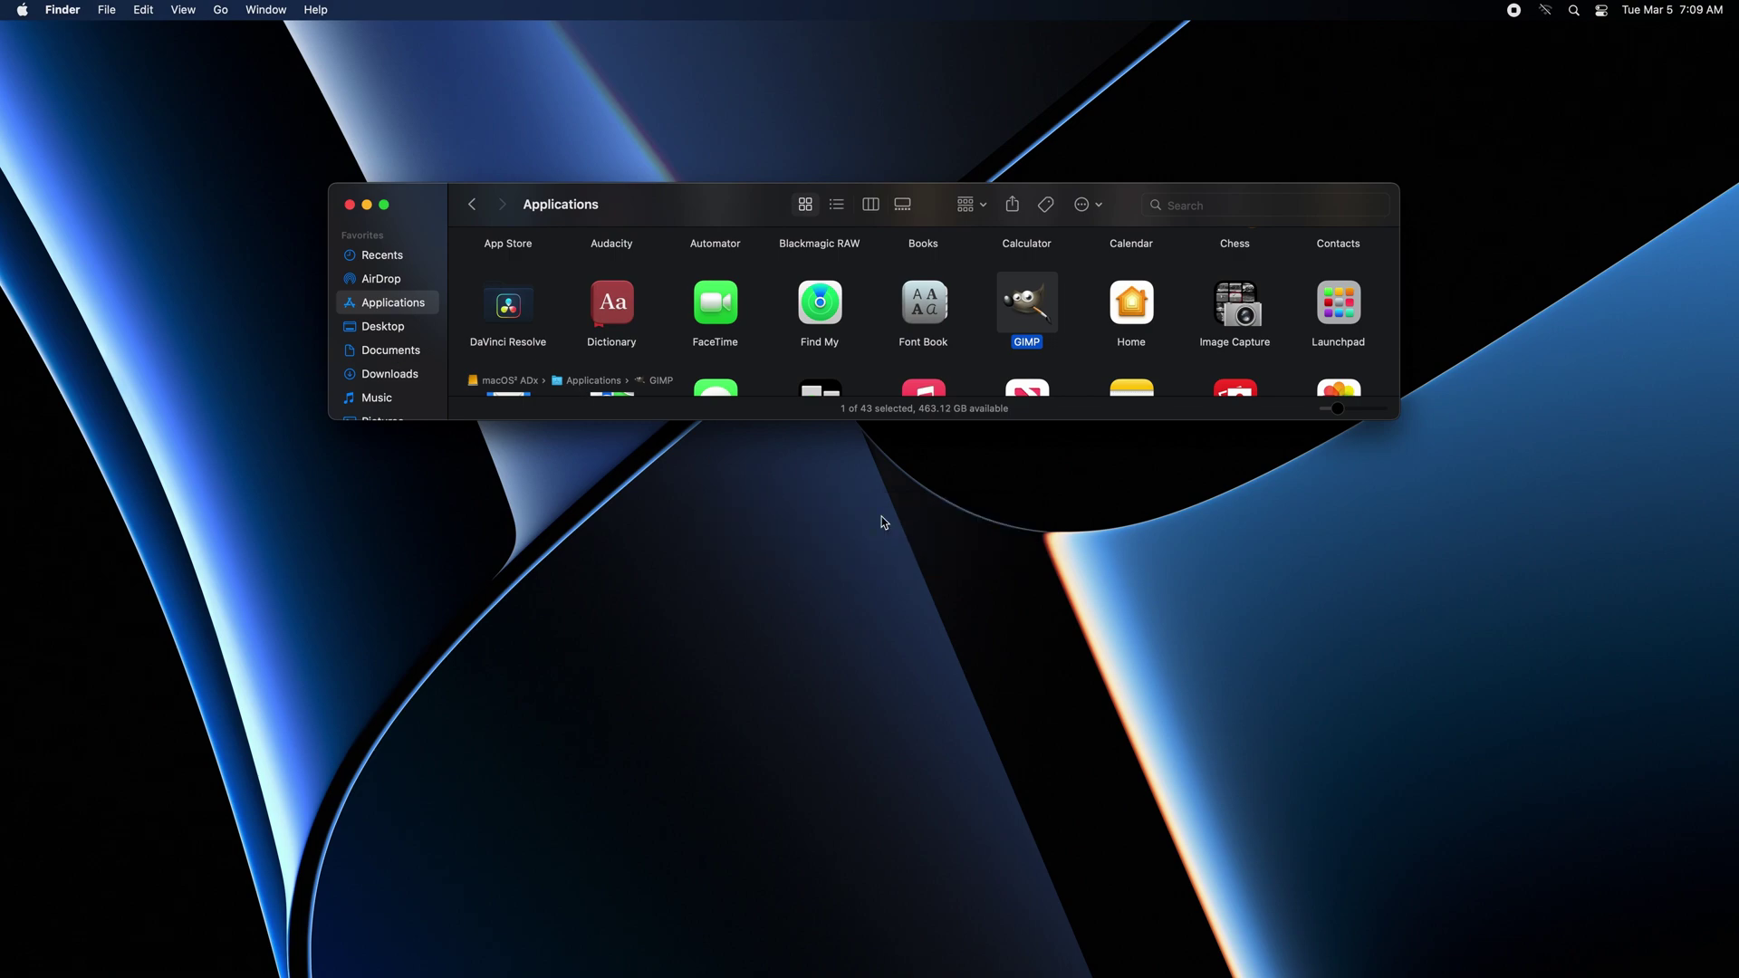
{"action": "mouse_move", "coordinate": [1477, 955]}
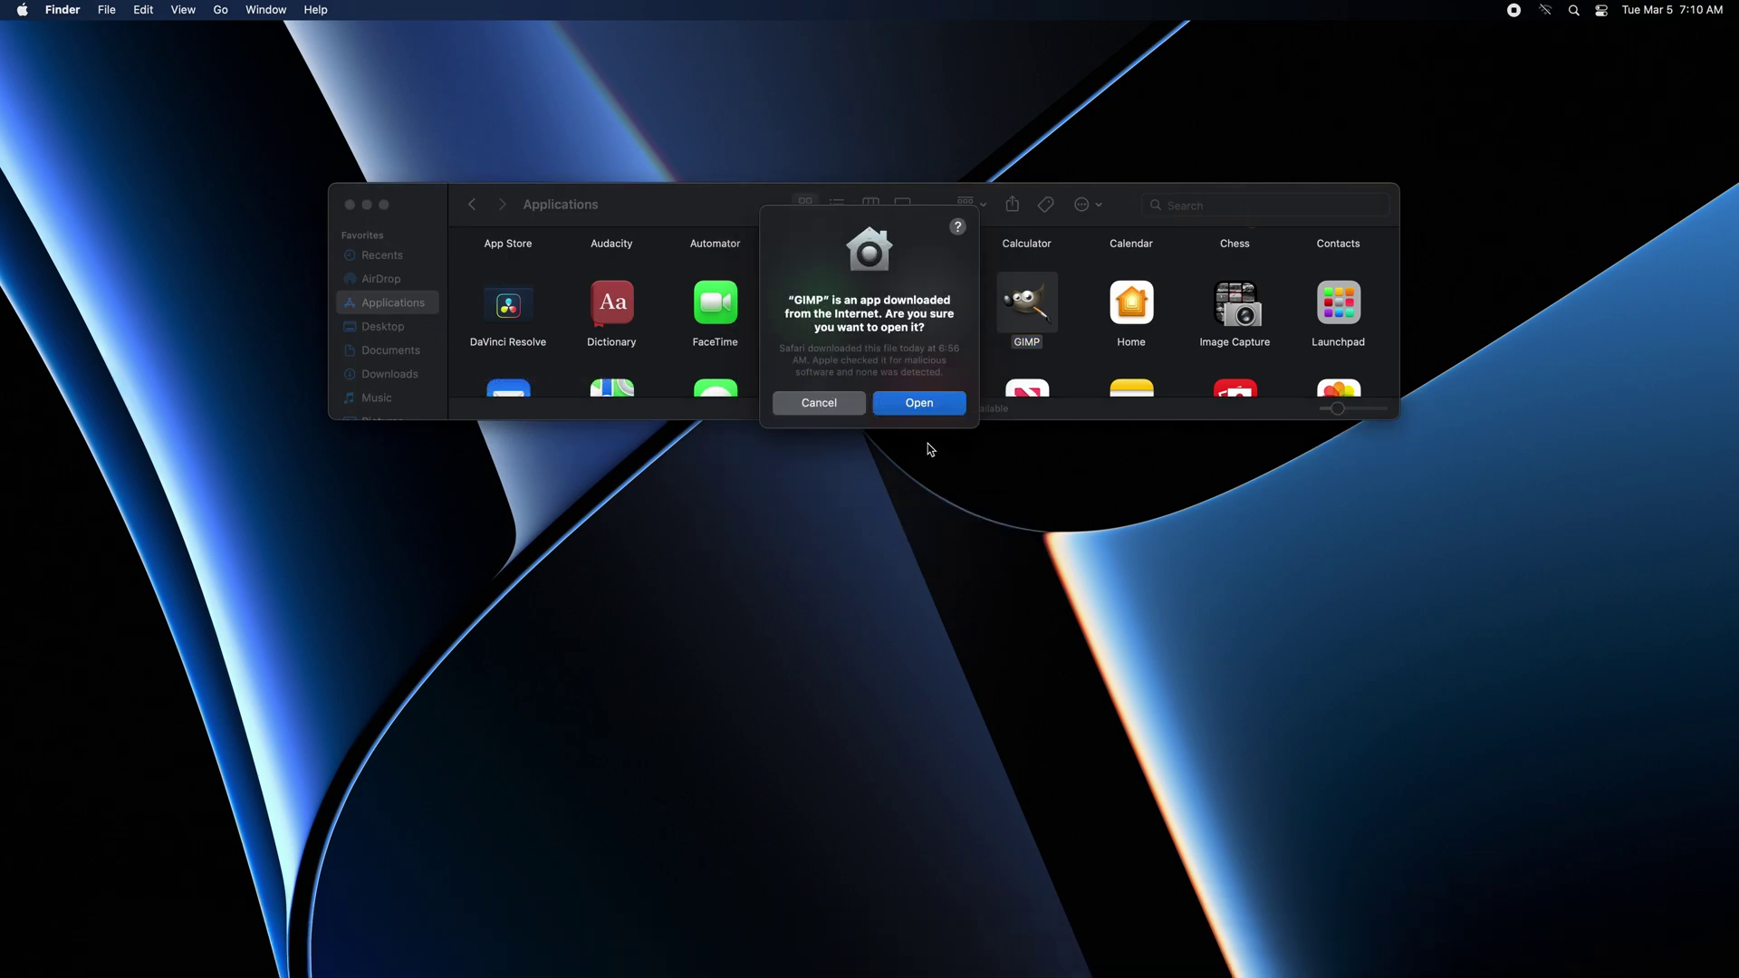
{"action": "left_click", "coordinate": [920, 402]}
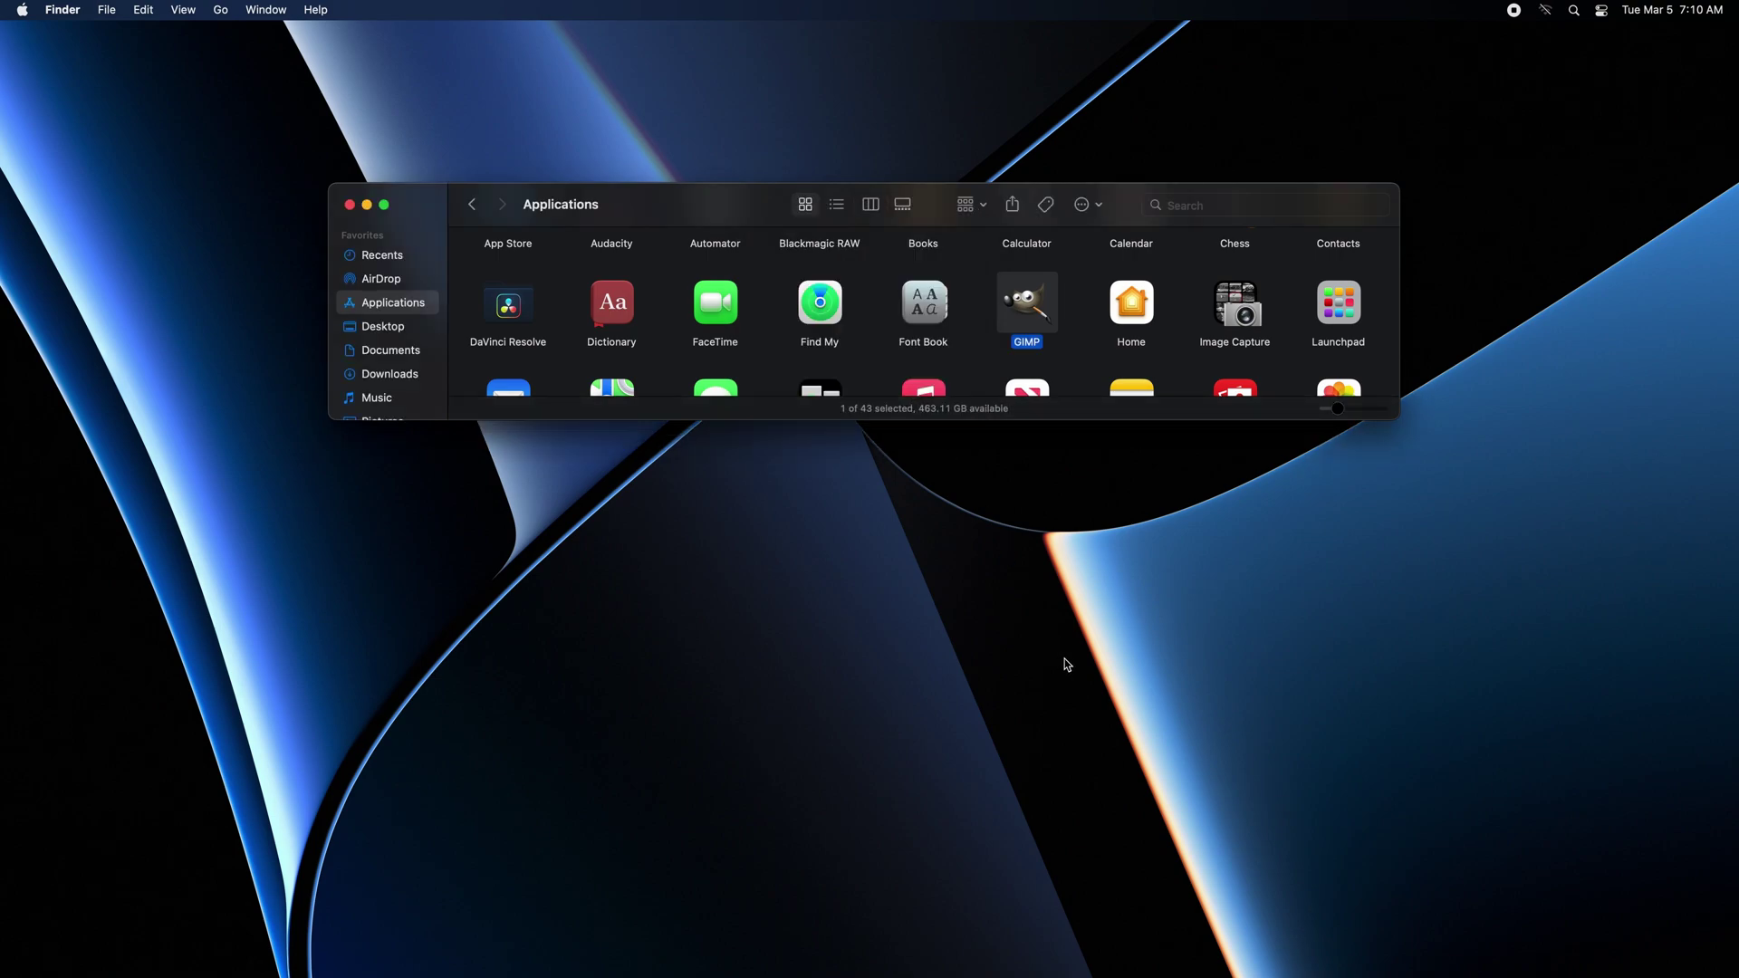
Step: Enlarge the newly opened GNU Image Manipulation Program window to fill the screen
{"action": "mouse_move", "coordinate": [1551, 965]}
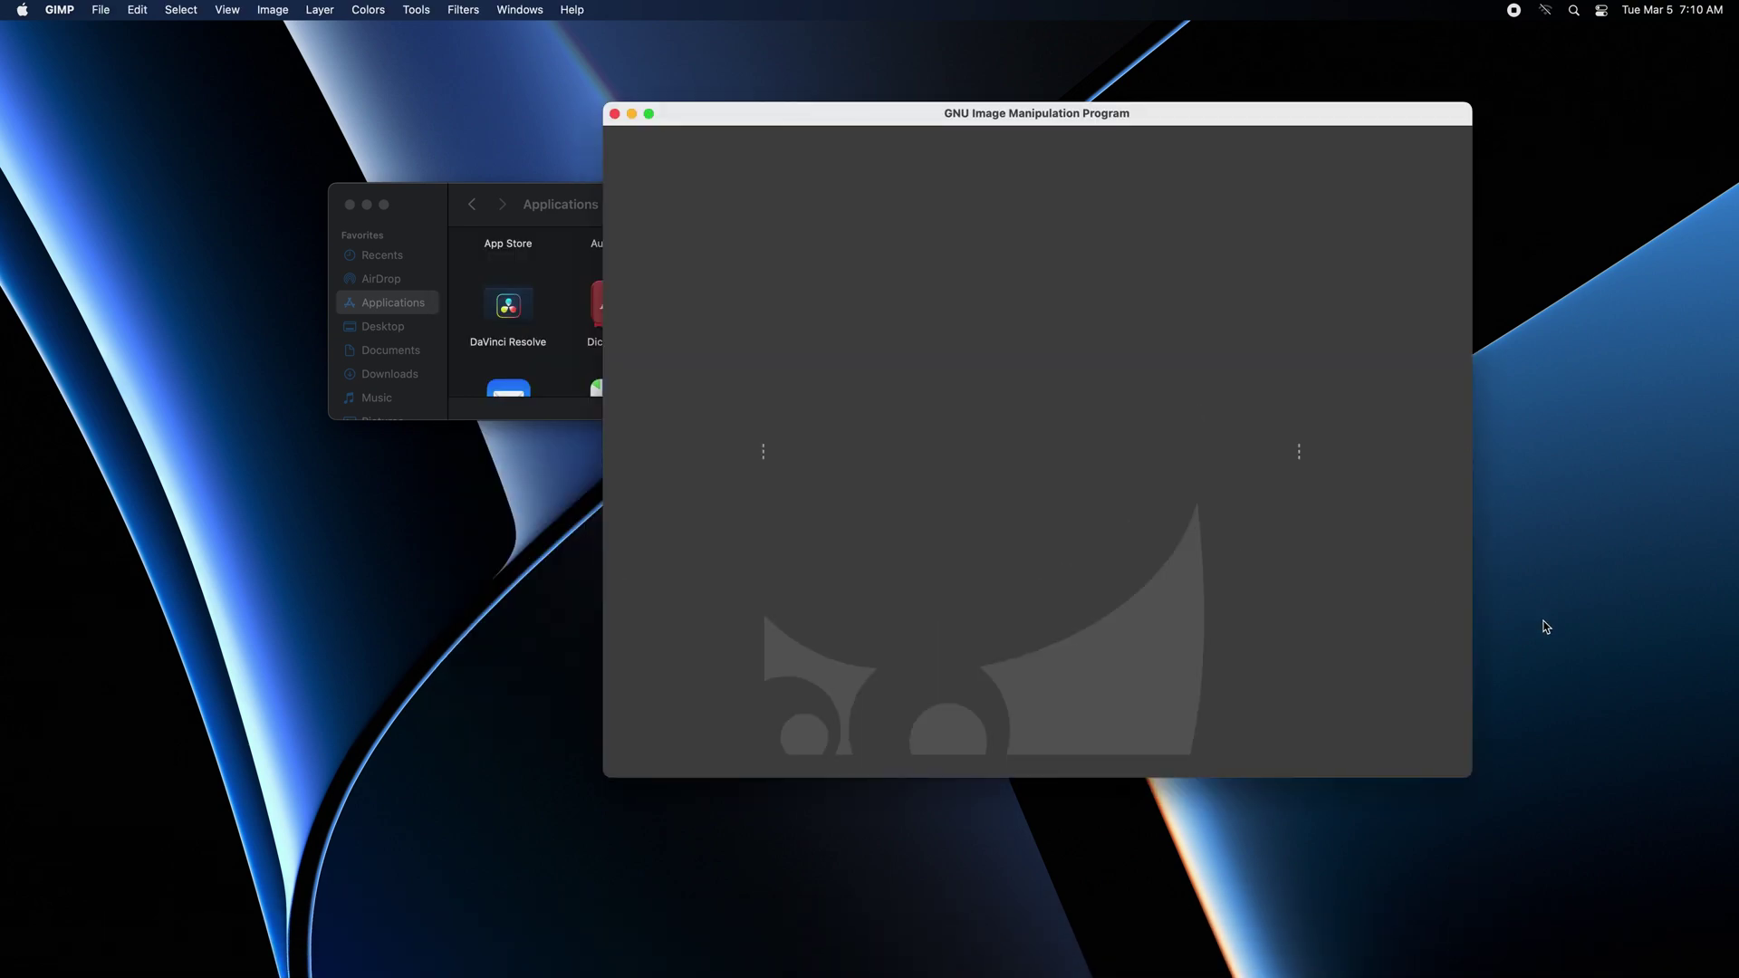
{"action": "left_click", "coordinate": [649, 114]}
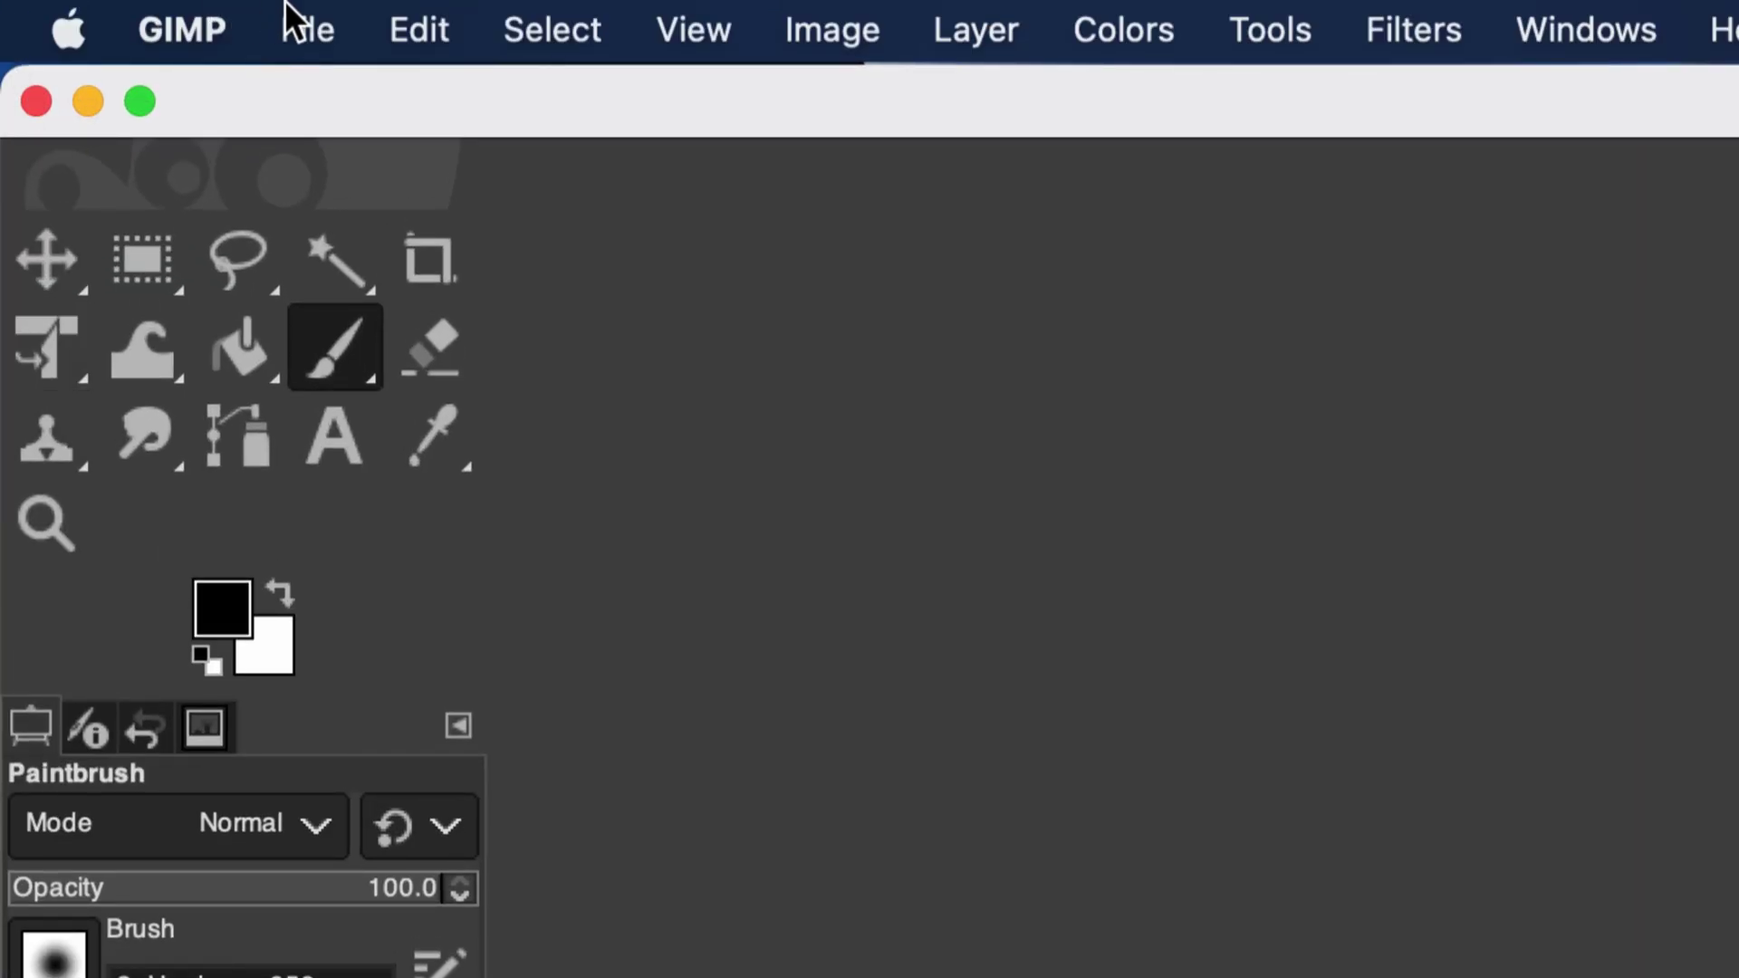
{"action": "left_click", "coordinate": [299, 9]}
{"action": "mouse_move", "coordinate": [497, 8]}
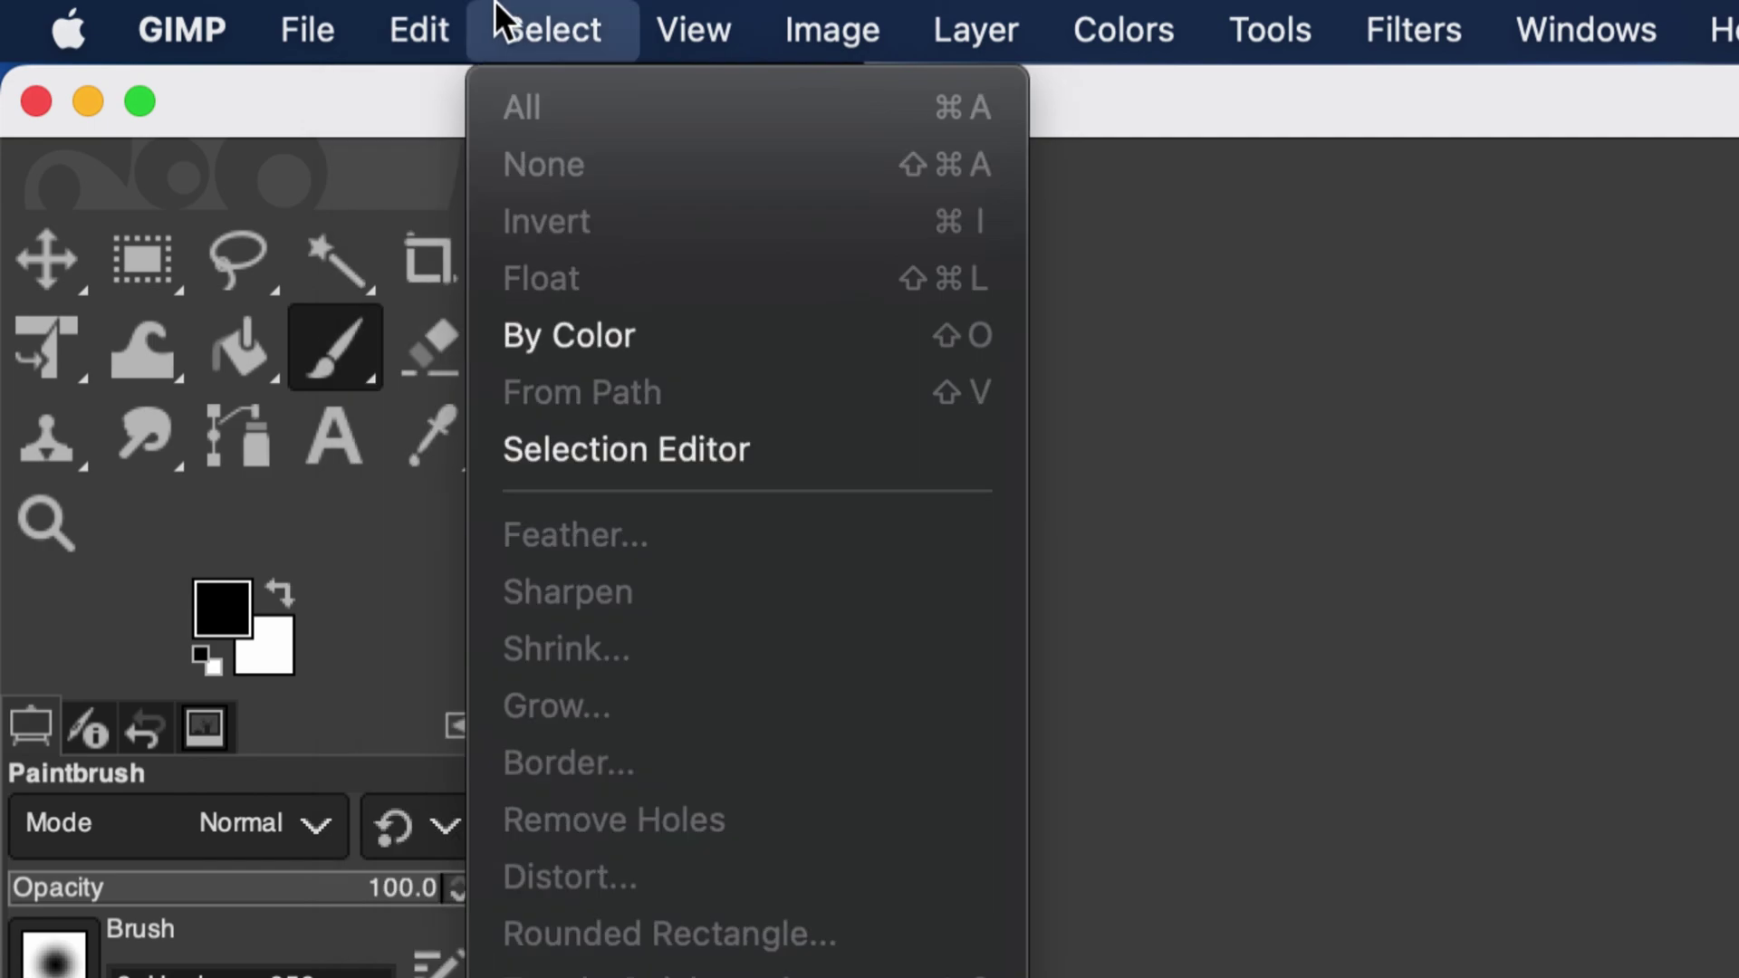
{"action": "mouse_move", "coordinate": [946, 11]}
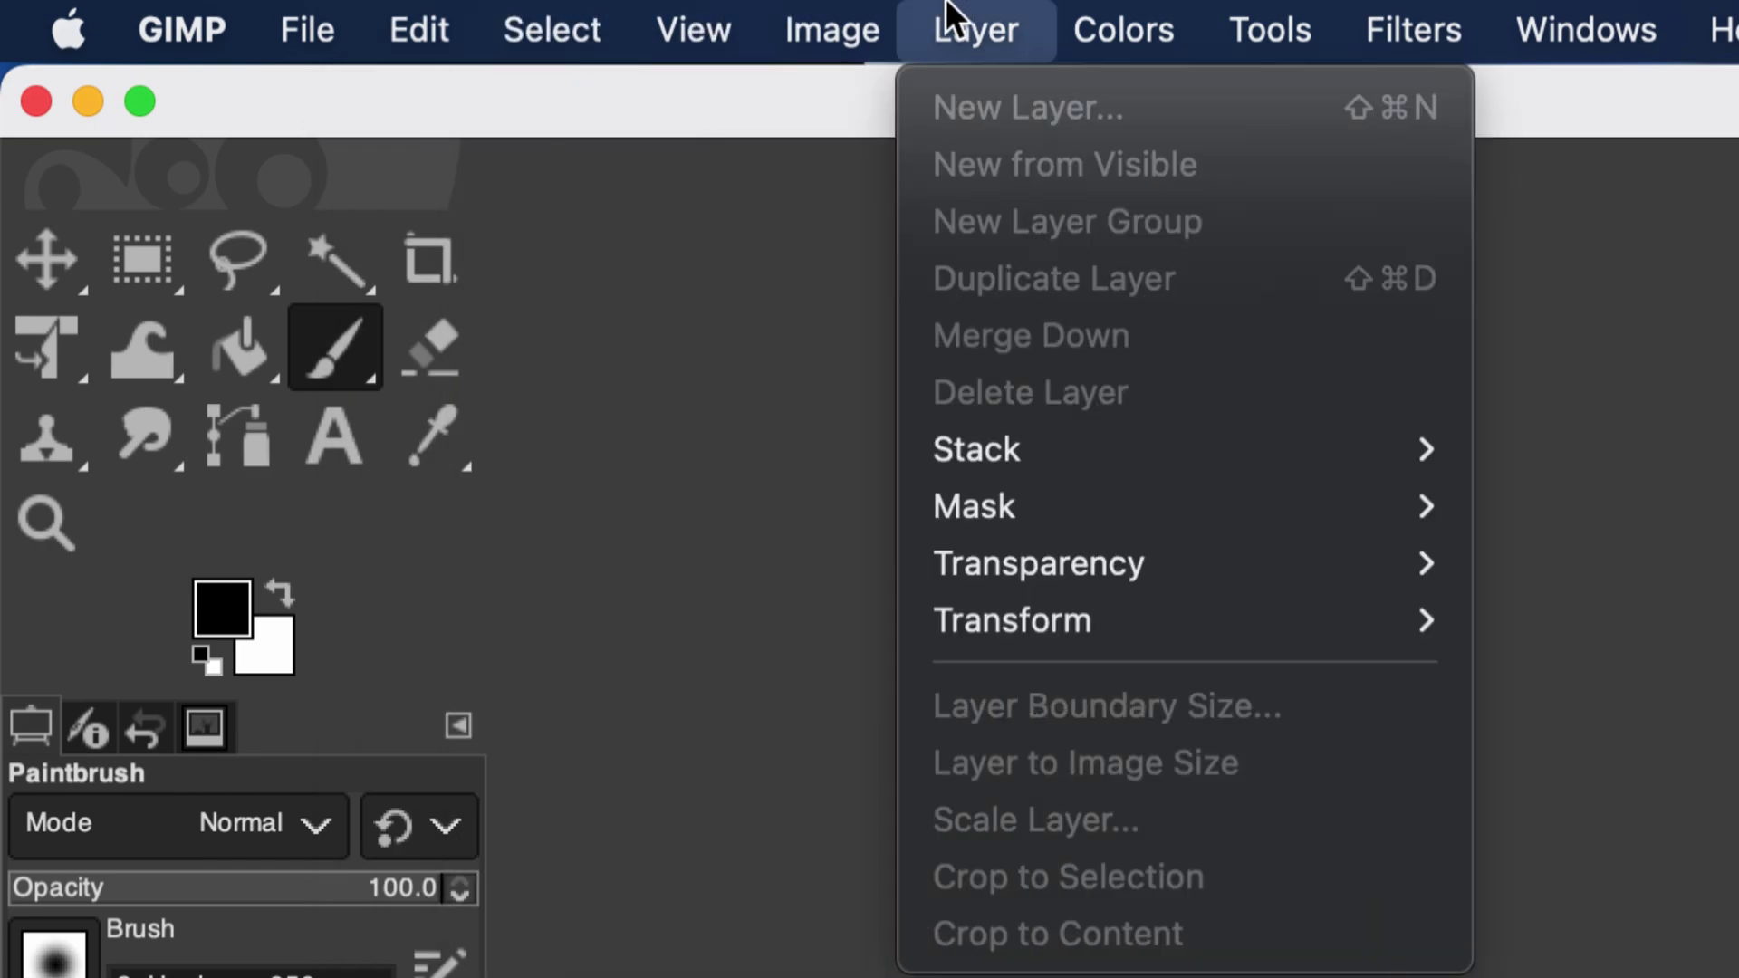
{"action": "mouse_move", "coordinate": [1653, 11]}
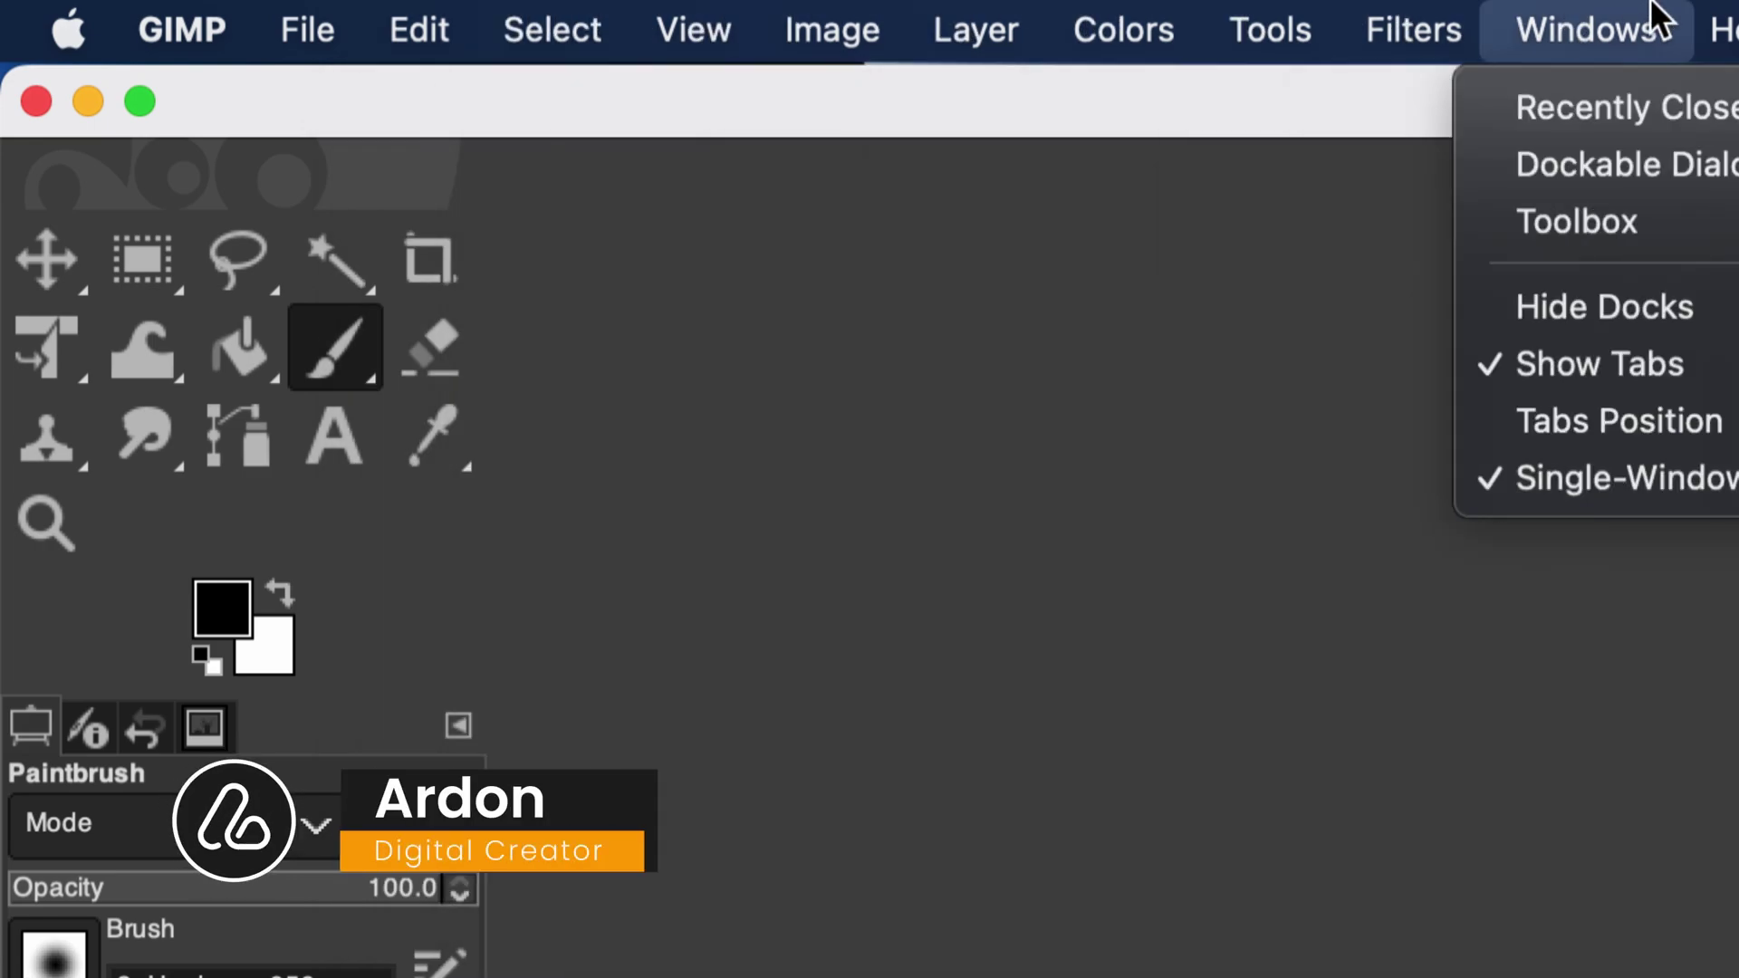
{"action": "mouse_move", "coordinate": [1733, 28]}
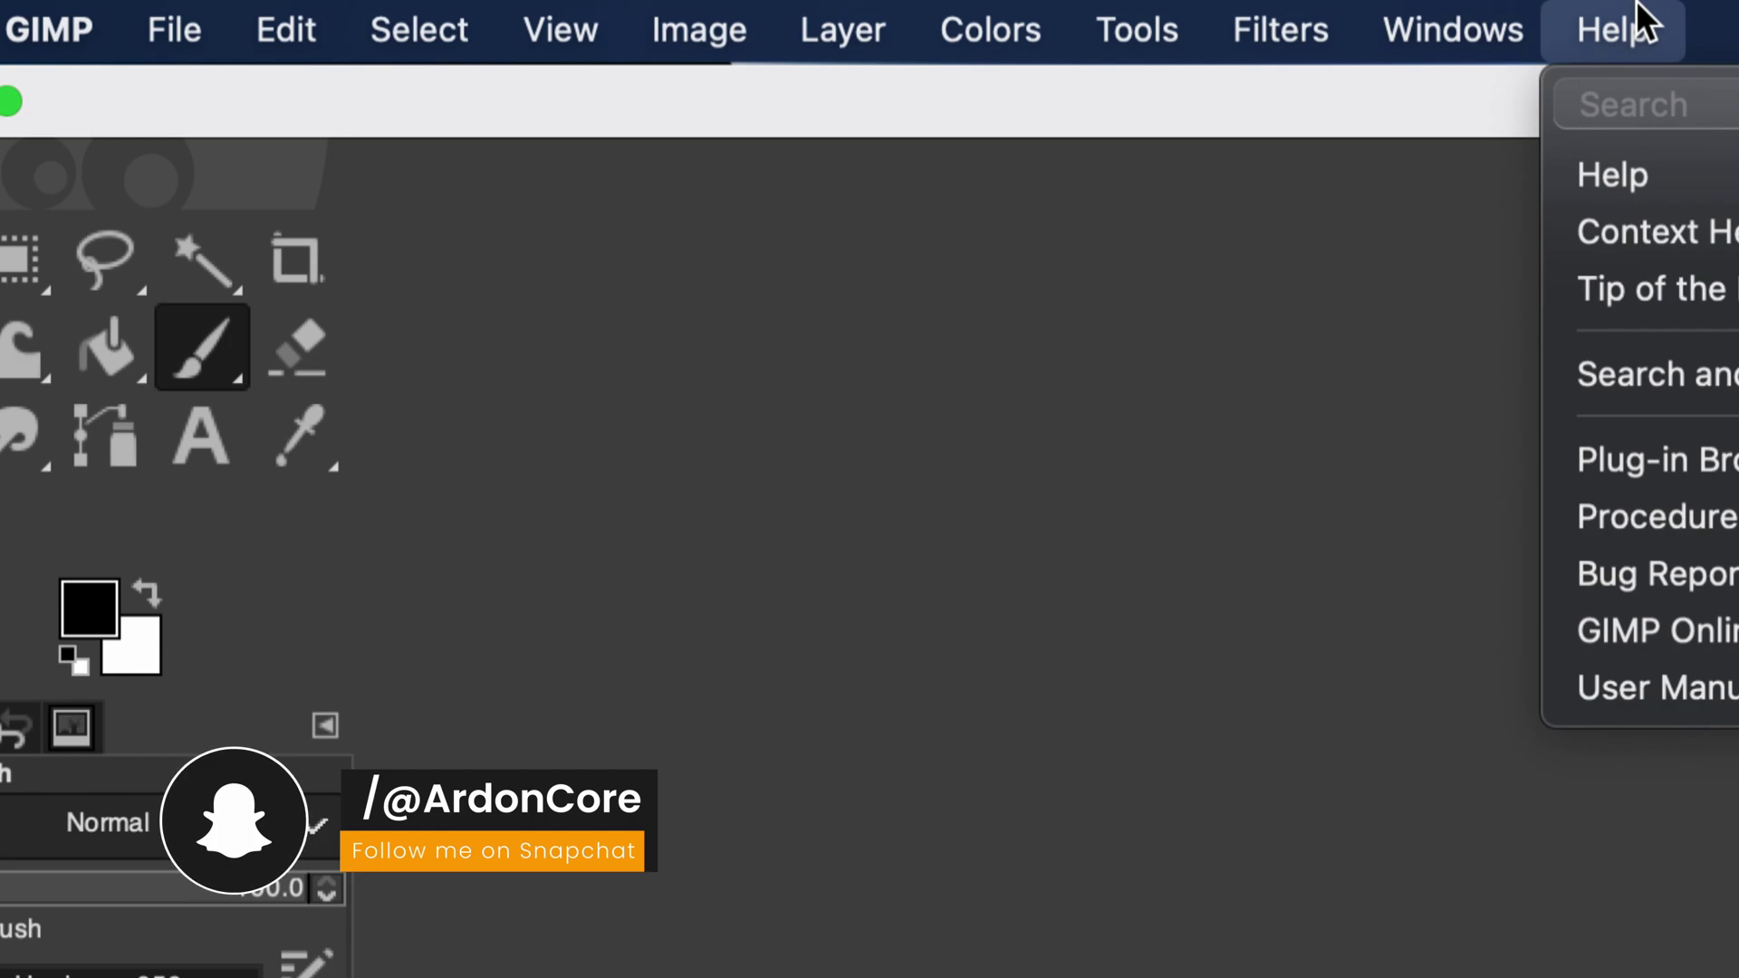
{"action": "mouse_move", "coordinate": [699, 29]}
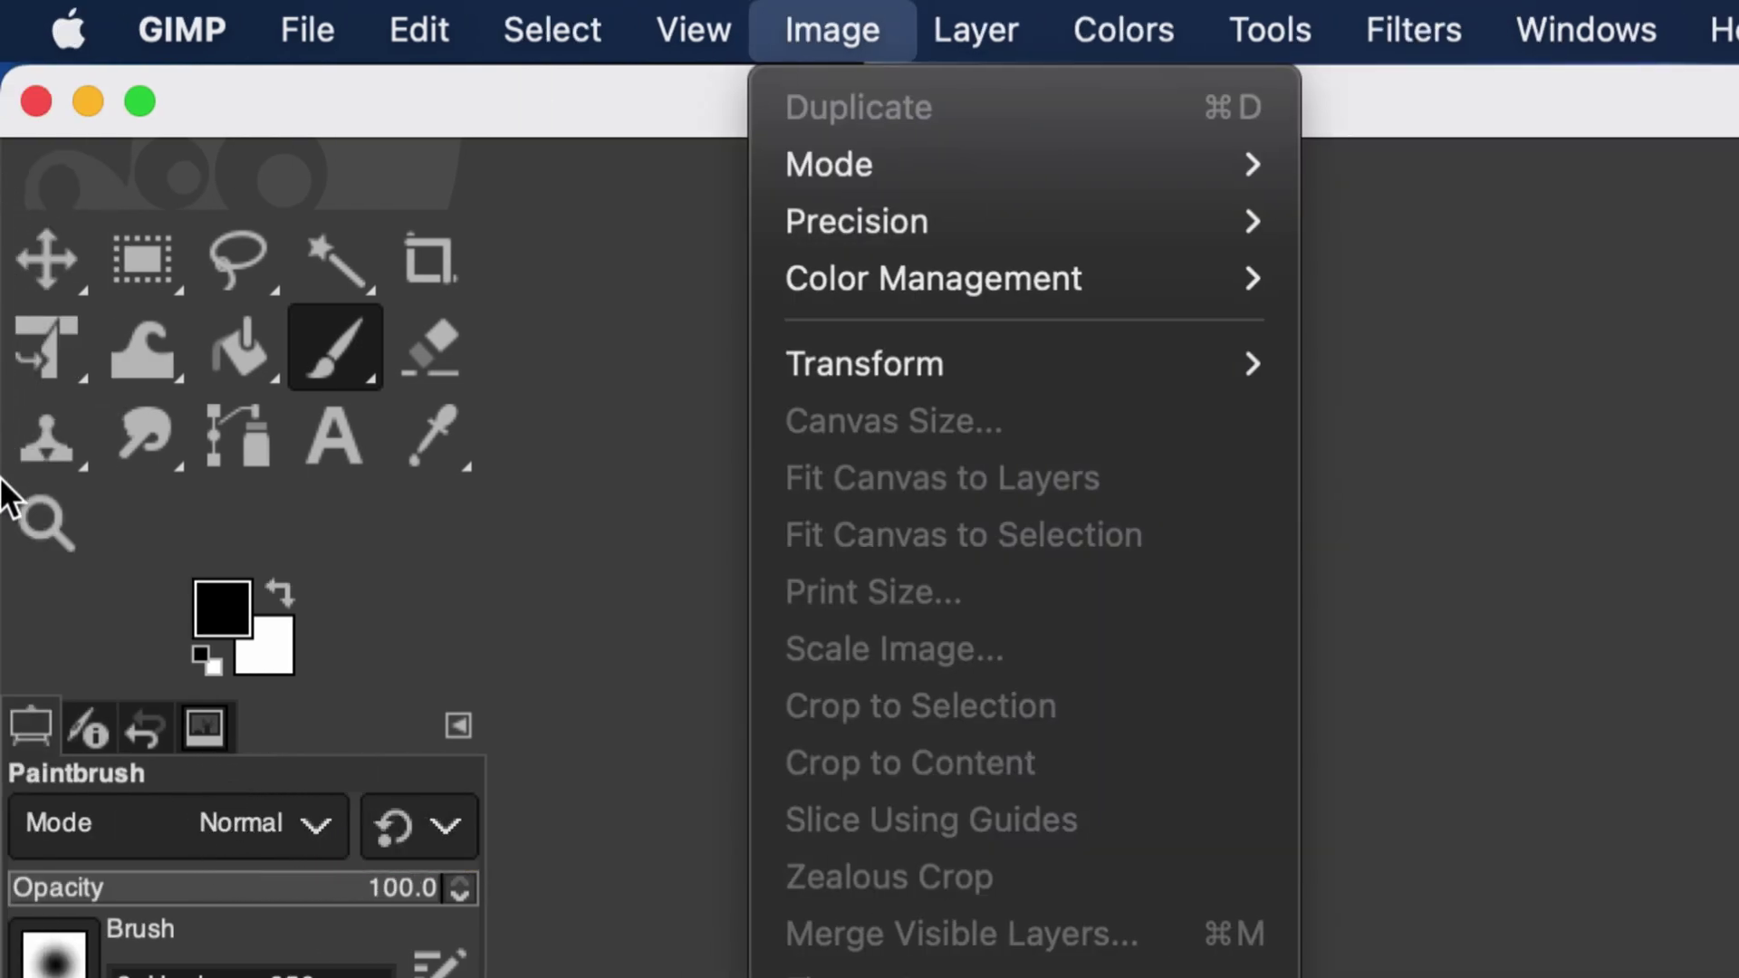
{"action": "left_click", "coordinate": [4, 494]}
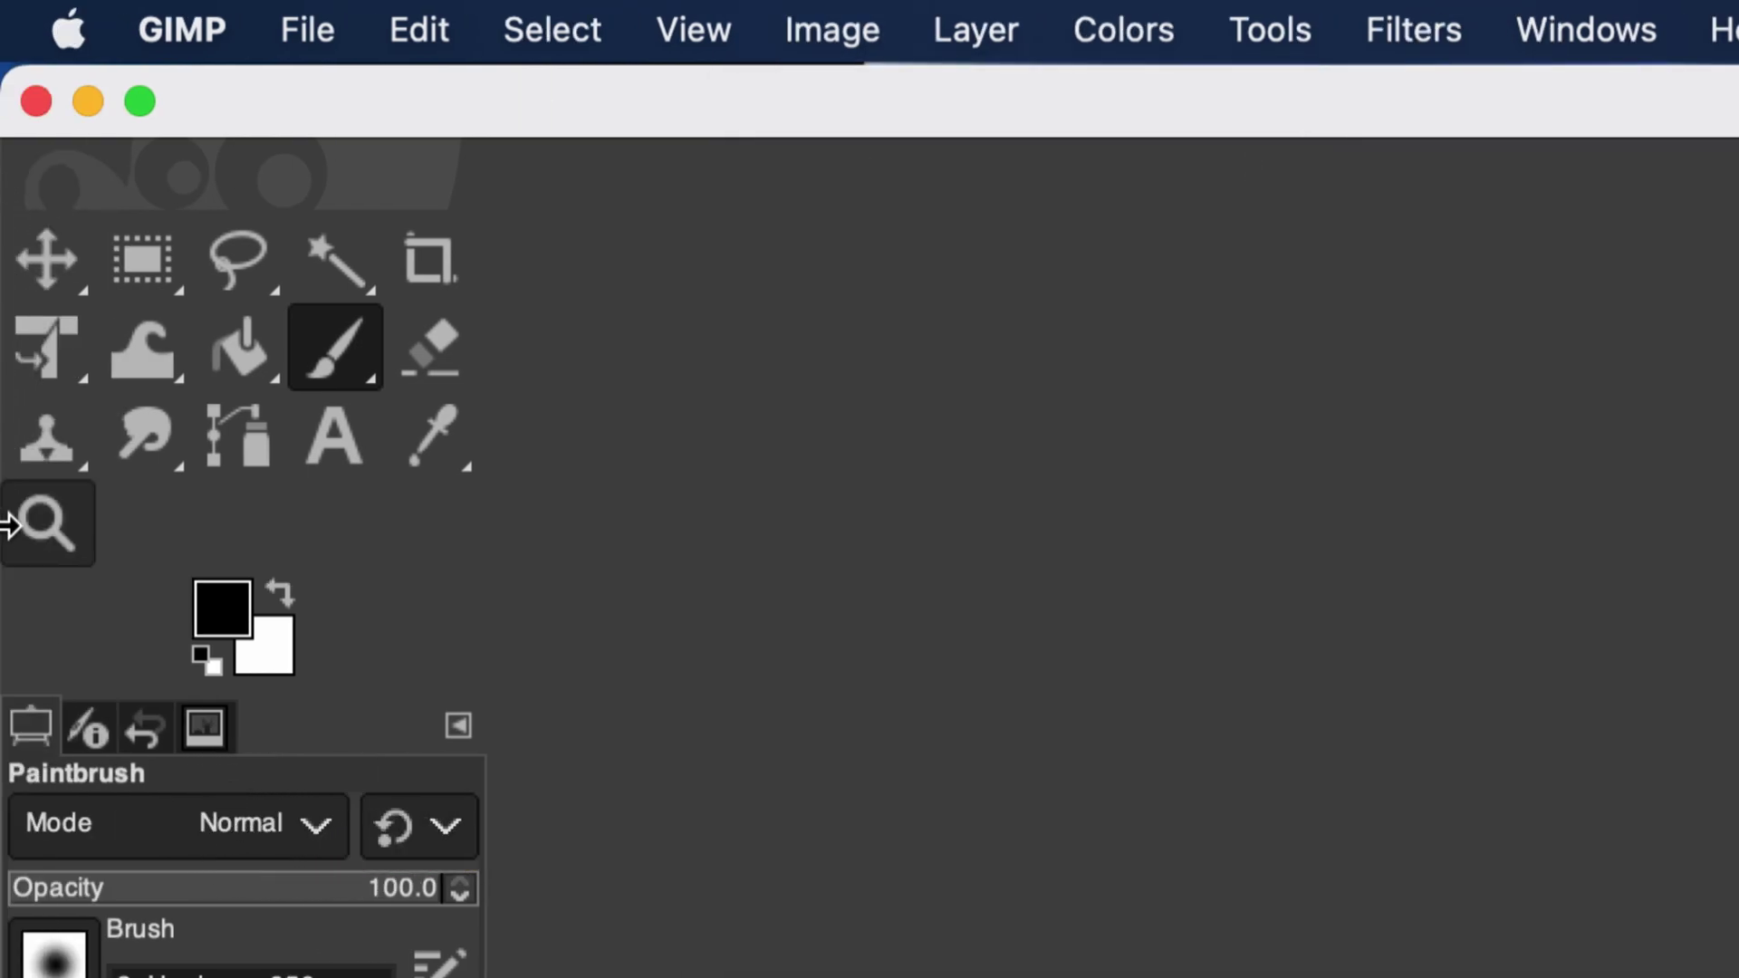